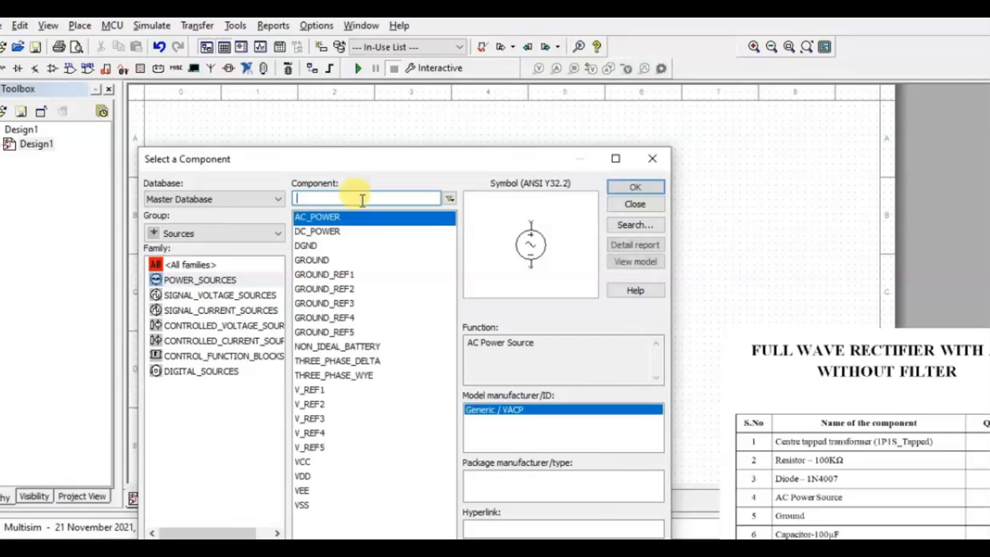
Find the 1P1S_TAPPED transformer among all component groups and place it beside the AC source V1
left_click(205, 233)
left_click(206, 252)
left_click(343, 198)
type("1p1s")
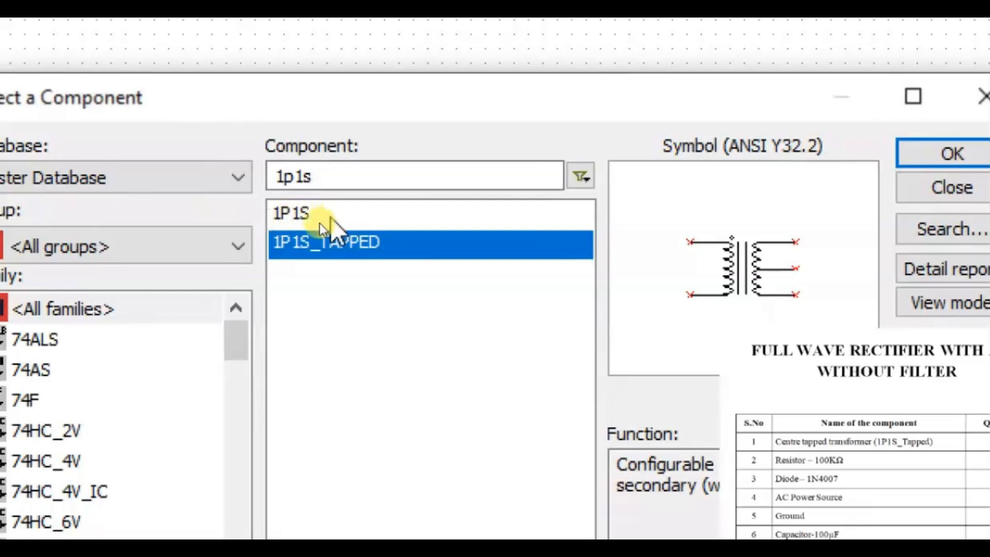
double_click(336, 245)
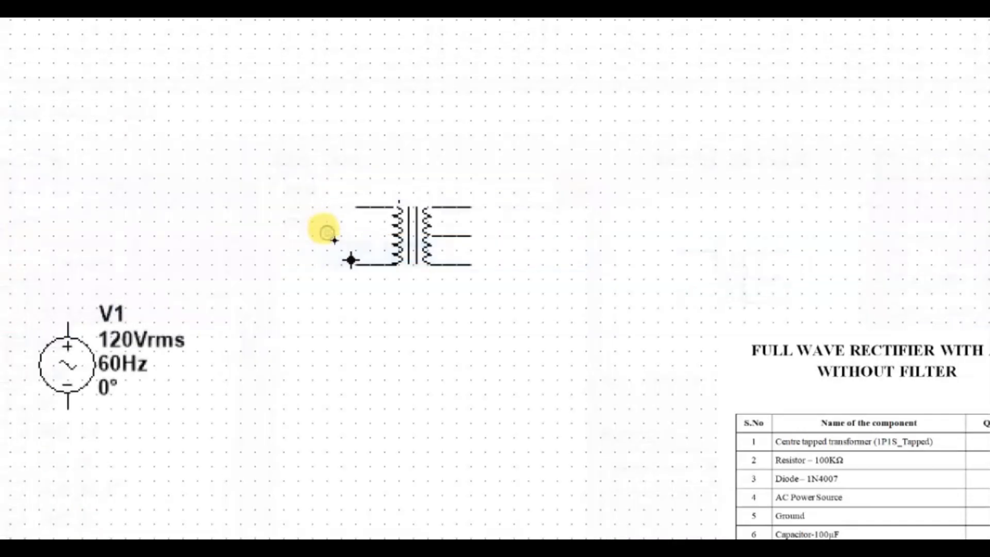
left_click(274, 297)
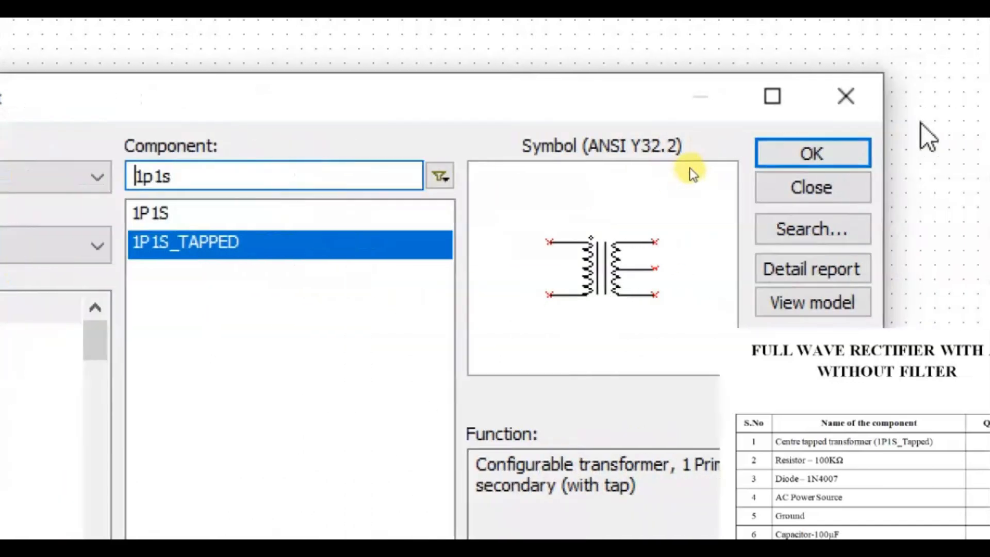
left_click(781, 188)
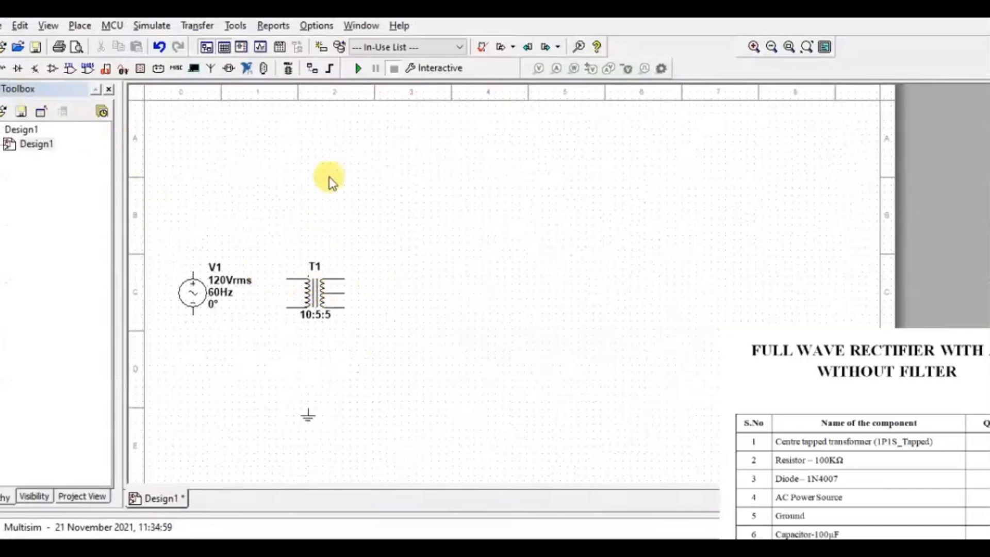
Place two 1N4007 diodes beyond the transformer's secondary side, one directly above the other
left_click(51, 71)
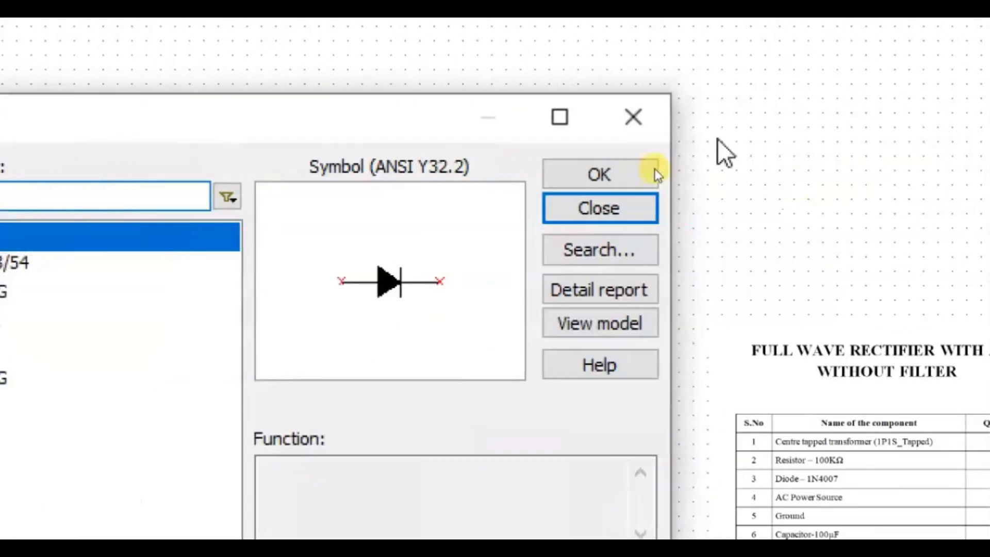
left_click(645, 174)
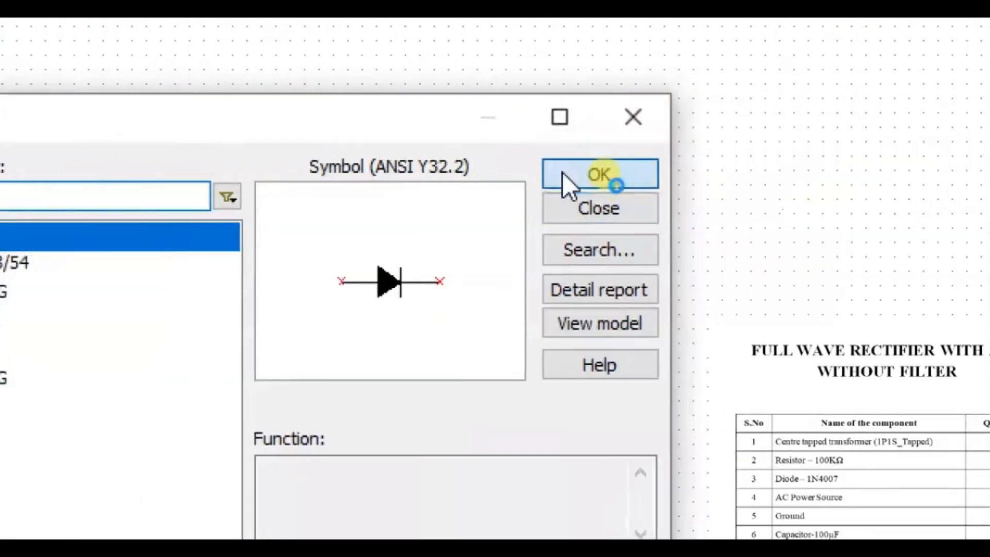
left_click(264, 206)
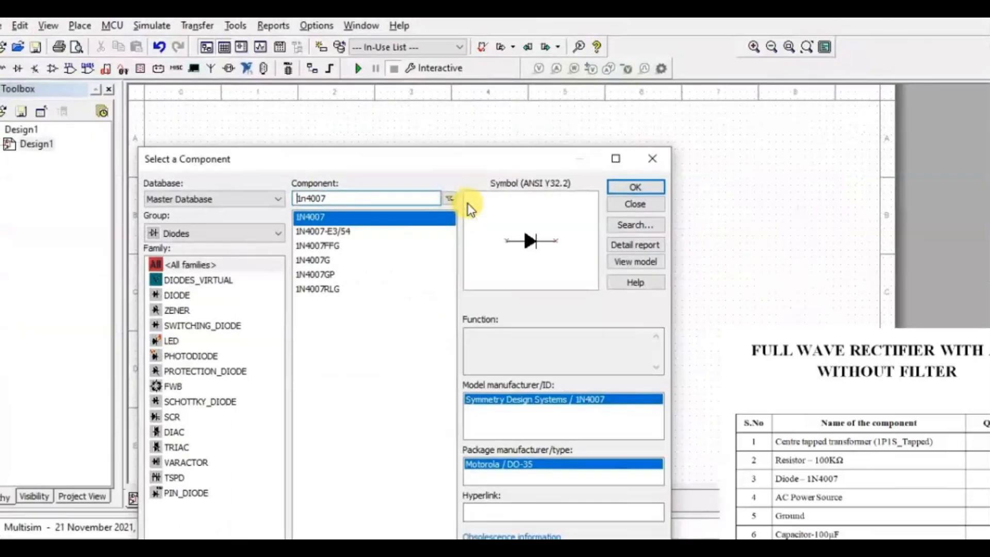
left_click(562, 182)
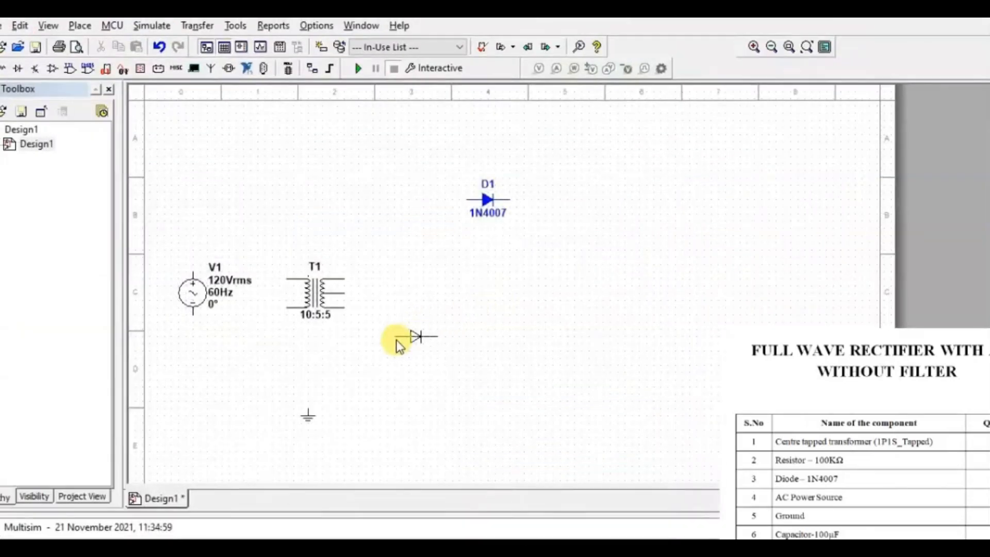
left_click(396, 339)
left_click(617, 203)
left_click_drag(493, 205, 420, 218)
Place a 1 kΩ resistor beyond the diodes and an oscilloscope near the upper edge of the schematic
left_click(21, 68)
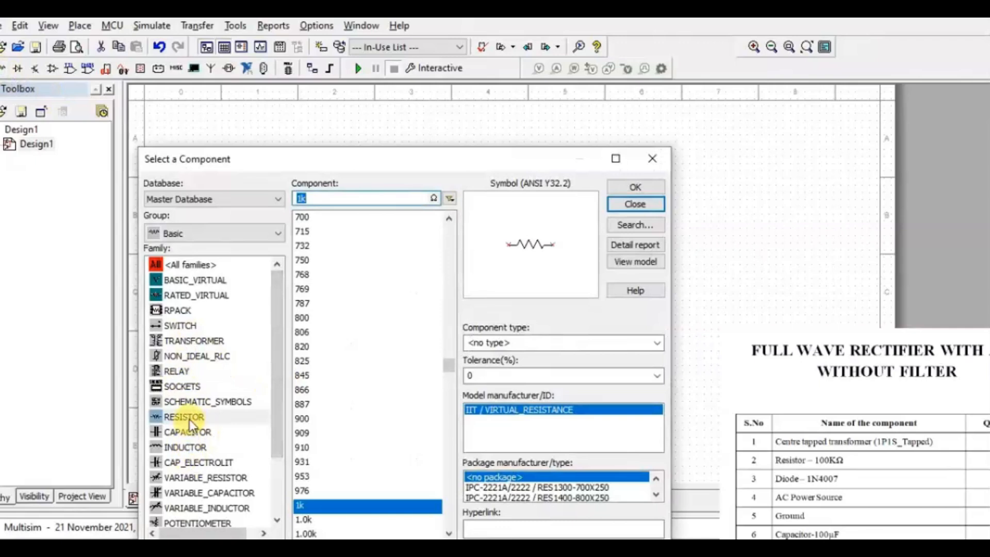
left_click(629, 188)
left_click(557, 275)
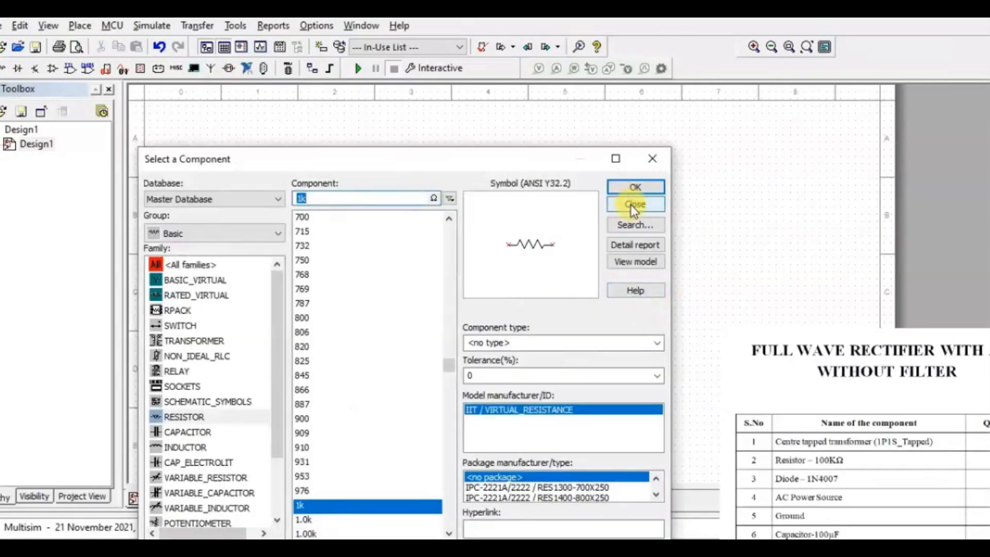
left_click(631, 205)
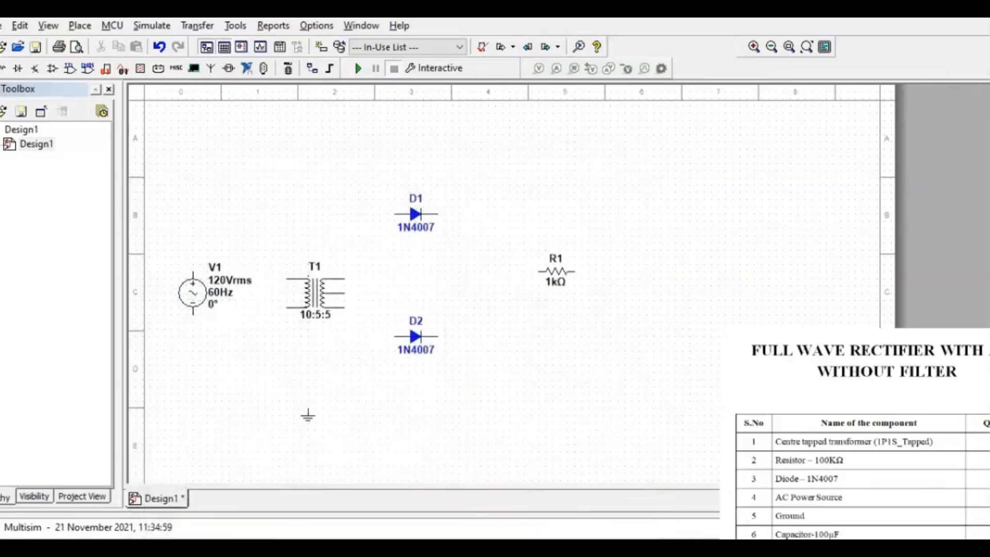
left_click(589, 189)
left_click_drag(547, 269, 504, 281)
Lower diode D2 slightly and shift both diodes a little toward the transformer, keeping them vertically aligned
left_click_drag(416, 337, 408, 351)
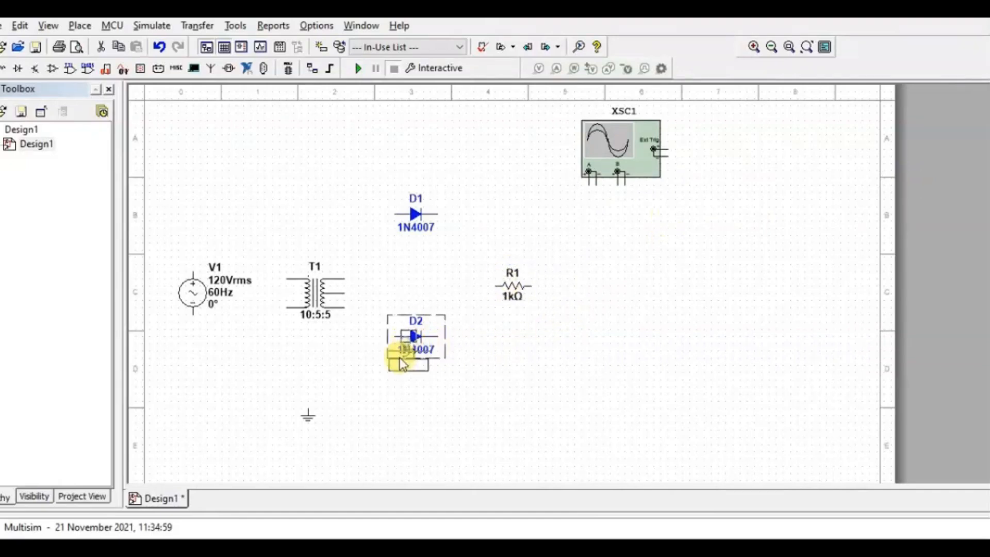
left_click_drag(419, 216, 411, 216)
left_click(465, 366)
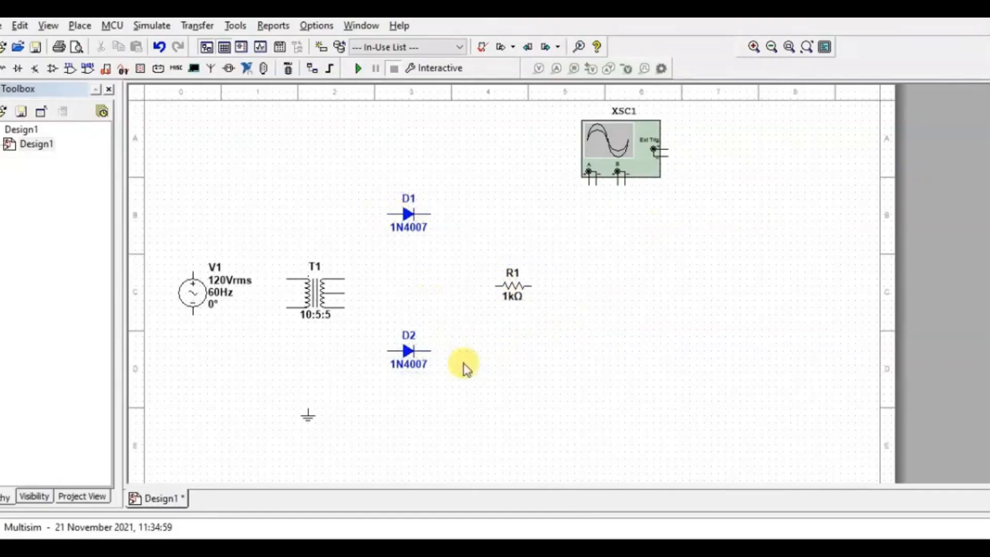
Wire both terminals of AC source V1 to the primary winding of transformer T1, routing above and below the parts
left_click(194, 271)
left_click(194, 269)
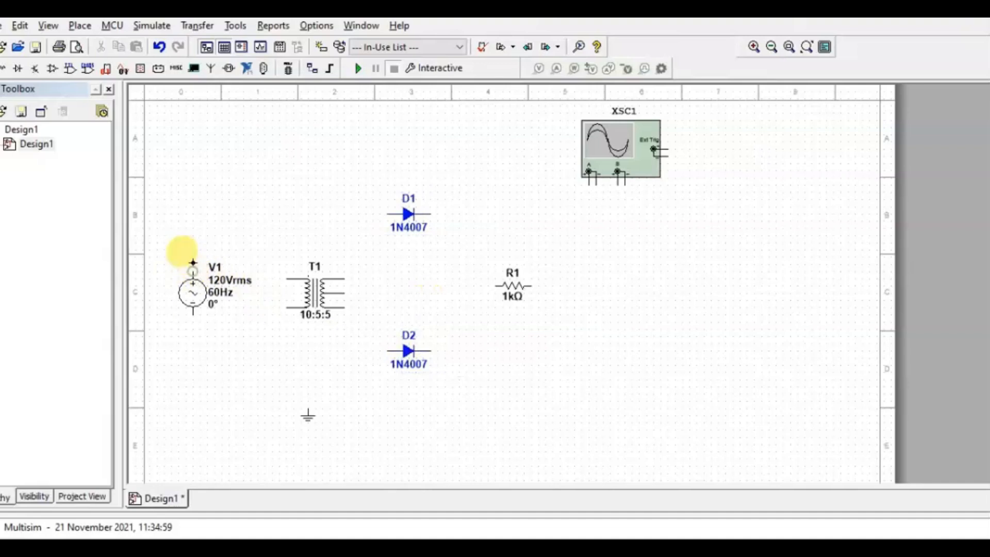
left_click(198, 220)
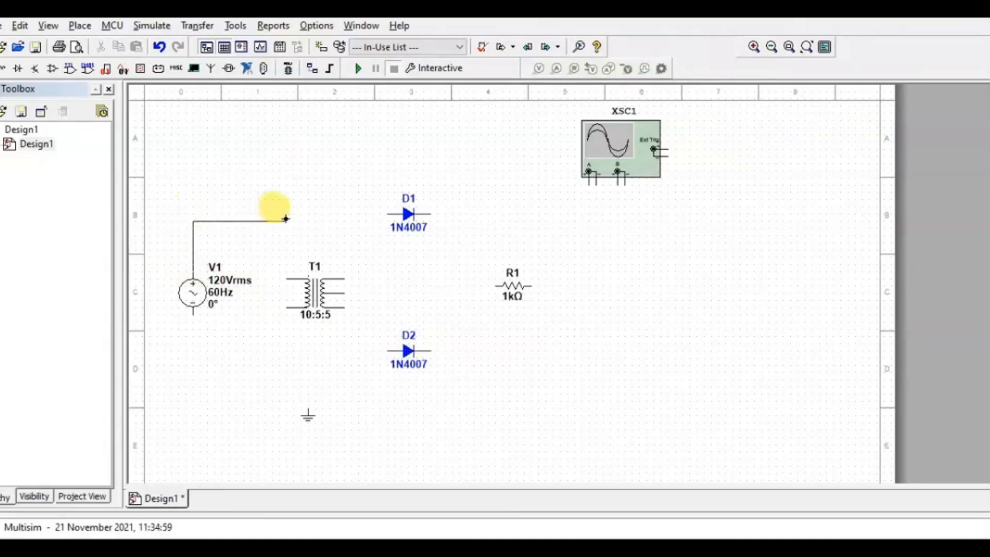
left_click(286, 222)
left_click(287, 278)
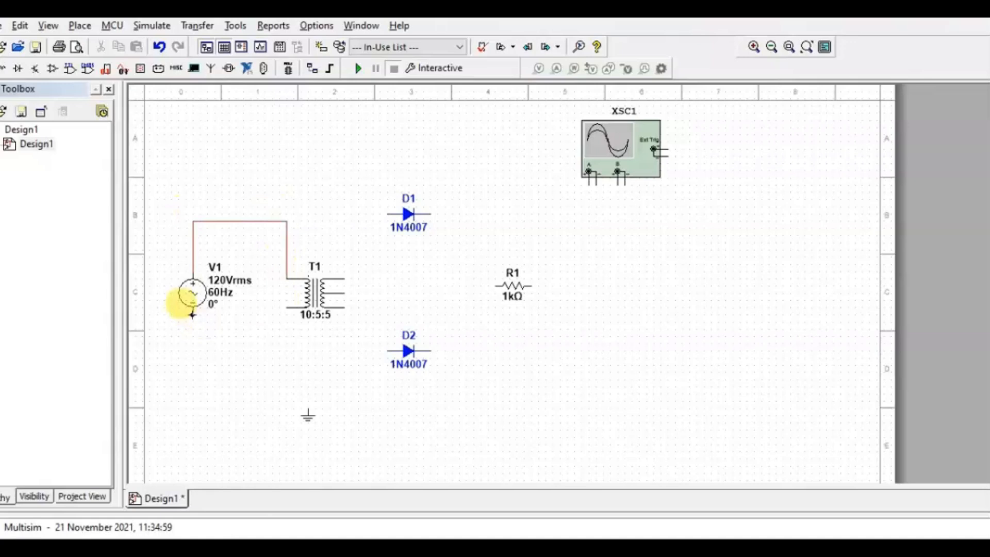
left_click(192, 315)
left_click(194, 381)
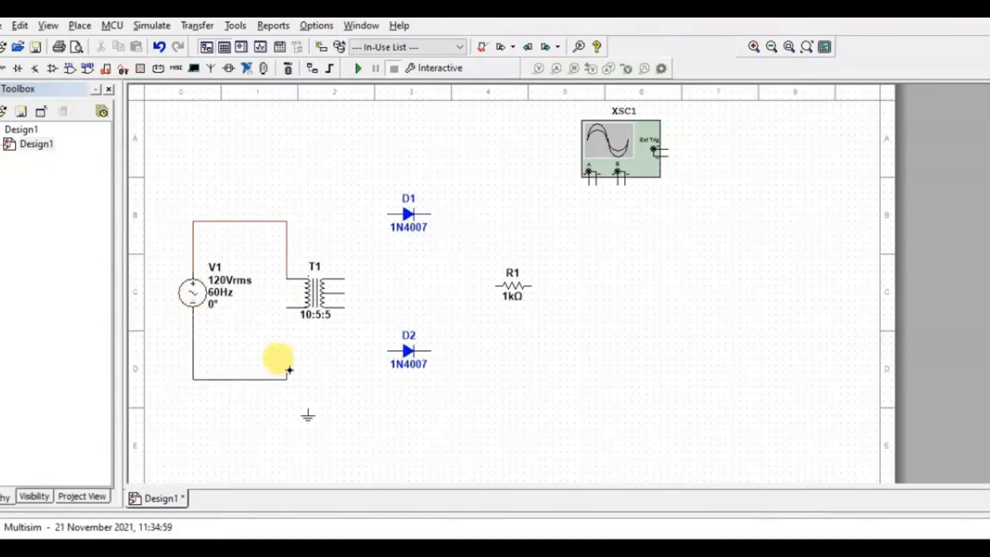
left_click(287, 311)
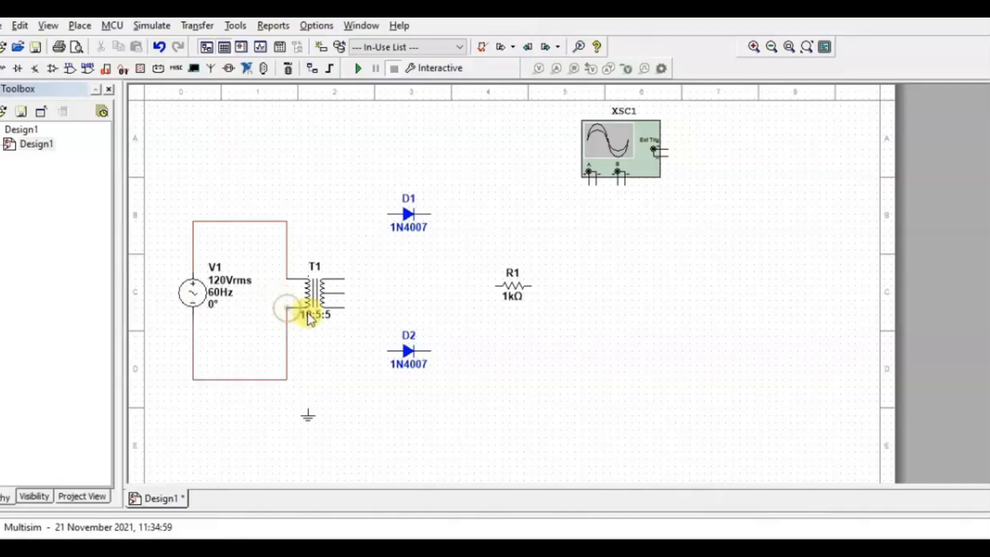
Wire T1's upper secondary terminal to the anode of D1, lowering D1 and shifting the vertical wire segment toward the transformer
left_click(348, 276)
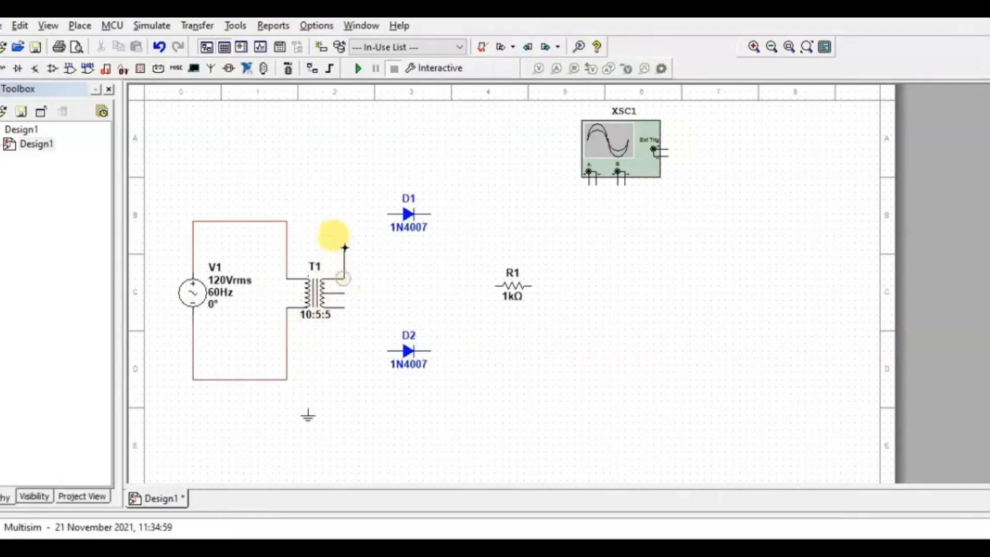
left_click(388, 214)
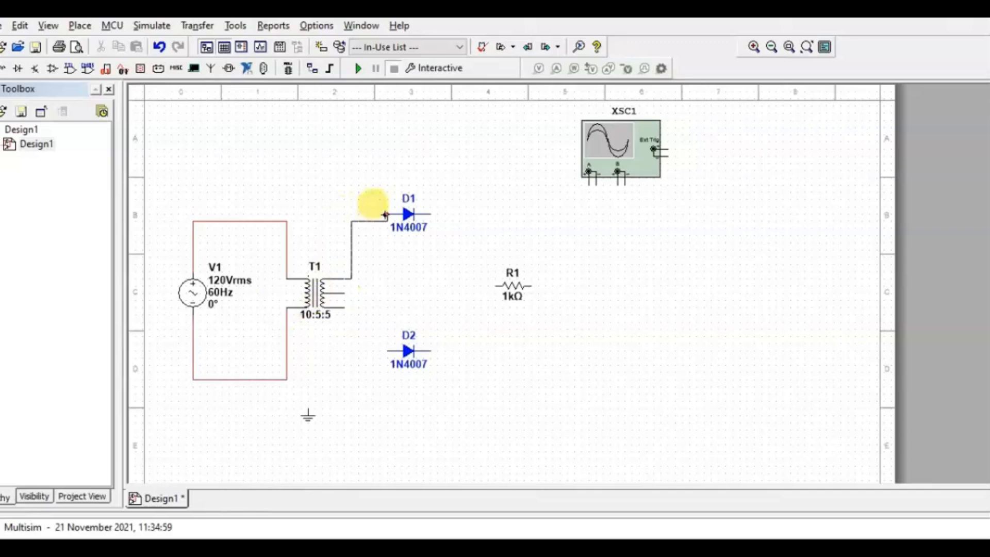
left_click(412, 220)
left_click_drag(412, 220, 412, 227)
left_click(444, 279)
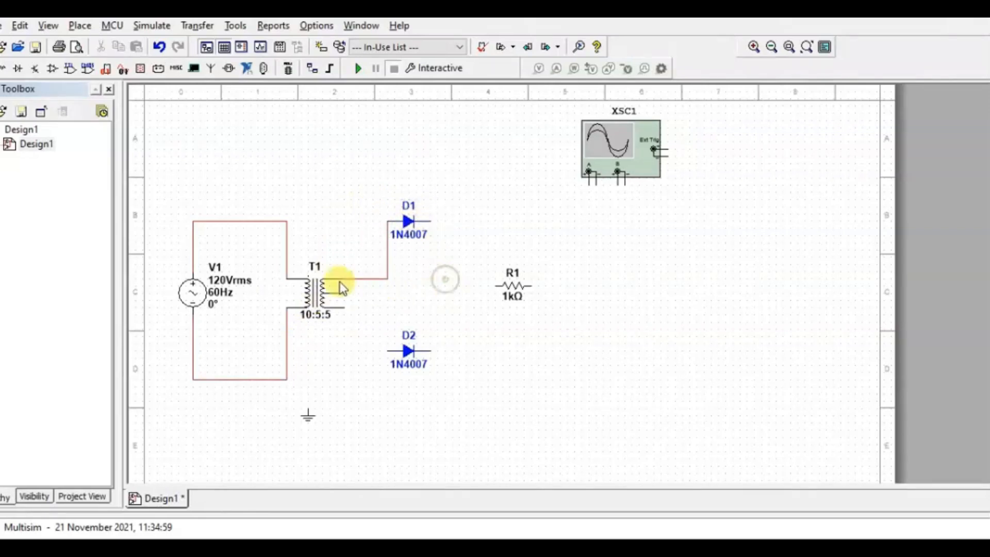
left_click_drag(390, 268, 365, 264)
Lower D2 and wire its anode to T1's lower secondary terminal, aligning the vertical segment with the D1 wire
left_click_drag(407, 351, 408, 378)
left_click(495, 360)
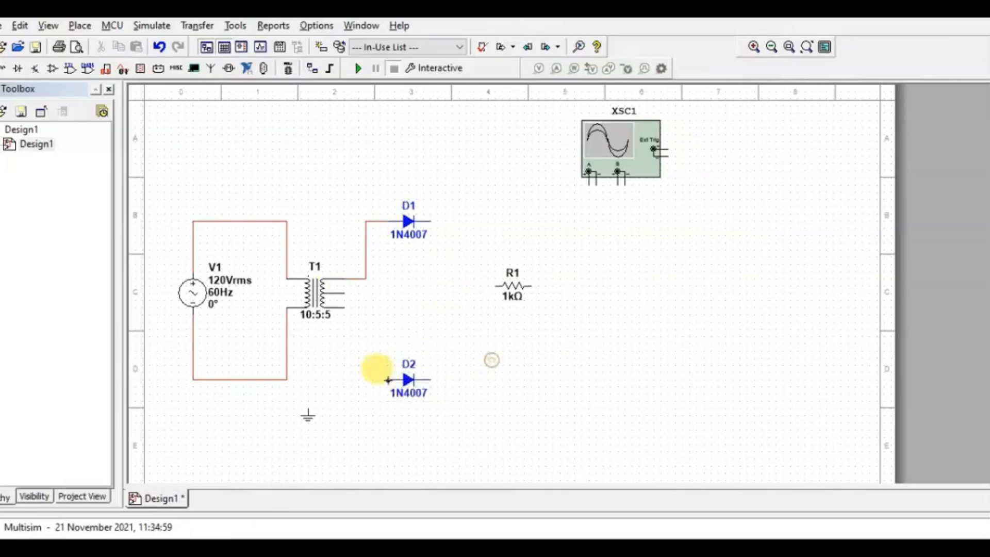
left_click(386, 380)
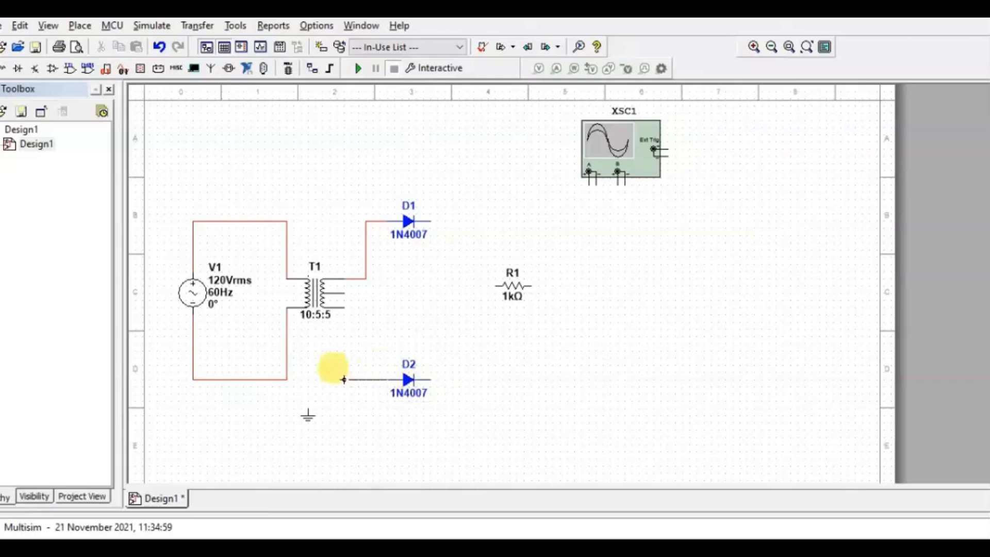
left_click(340, 308)
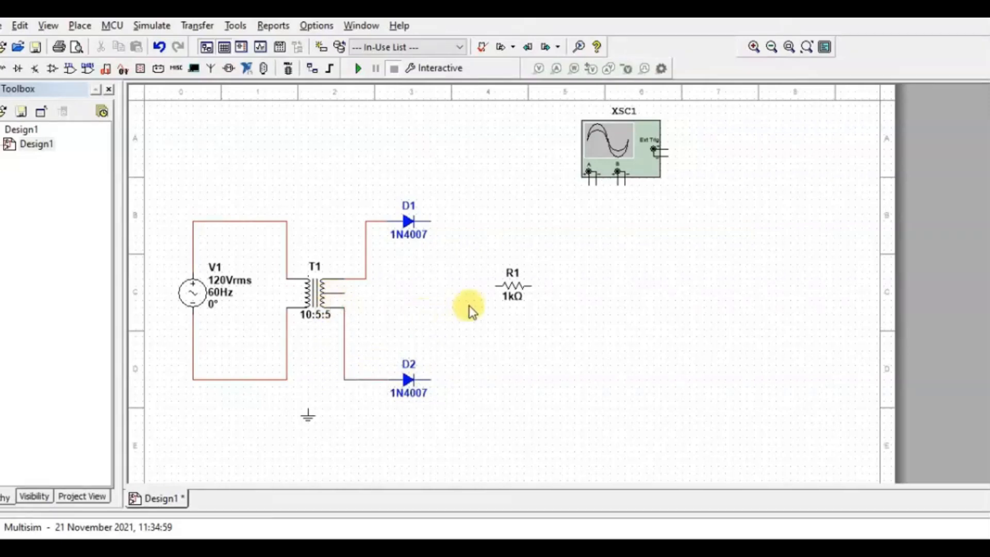
left_click_drag(342, 340, 365, 343)
left_click(483, 331)
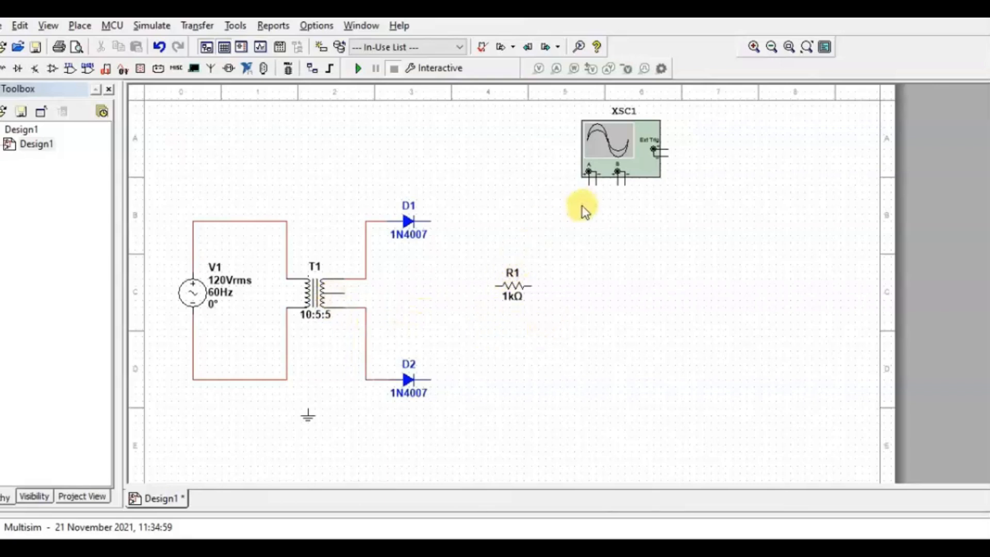
Rotate resistor R1 90° clockwise and shift it slightly away from the diodes
right_click(513, 285)
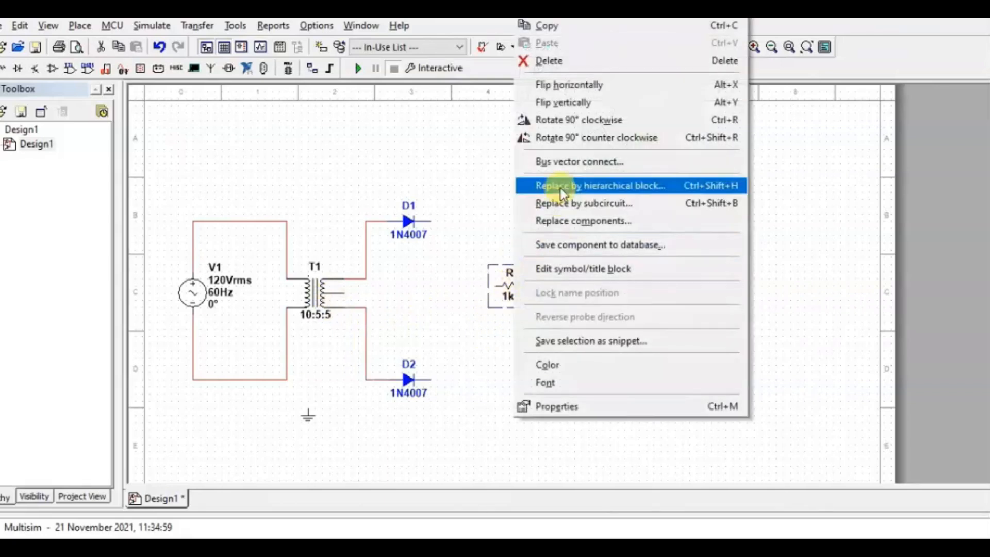
left_click(565, 120)
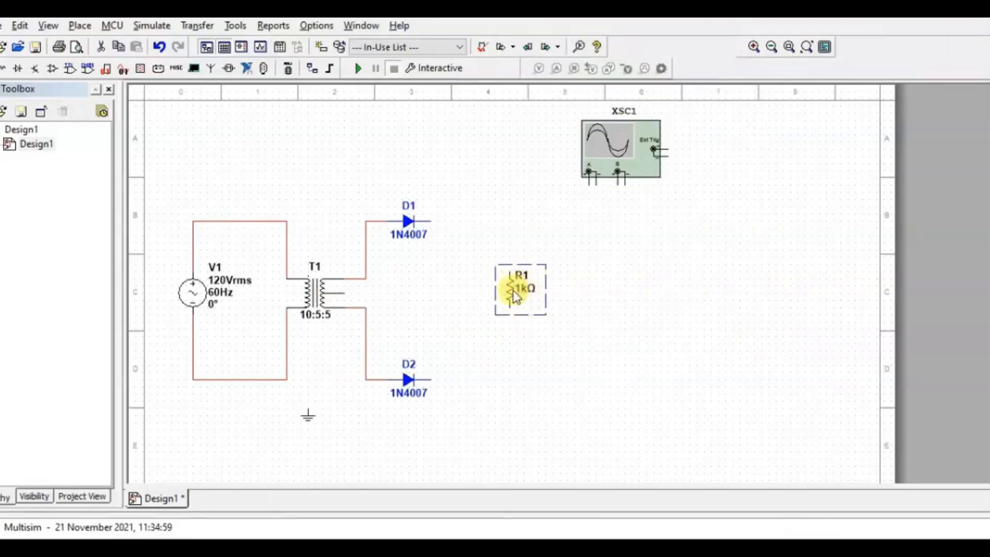
left_click_drag(523, 285, 535, 286)
left_click(466, 266)
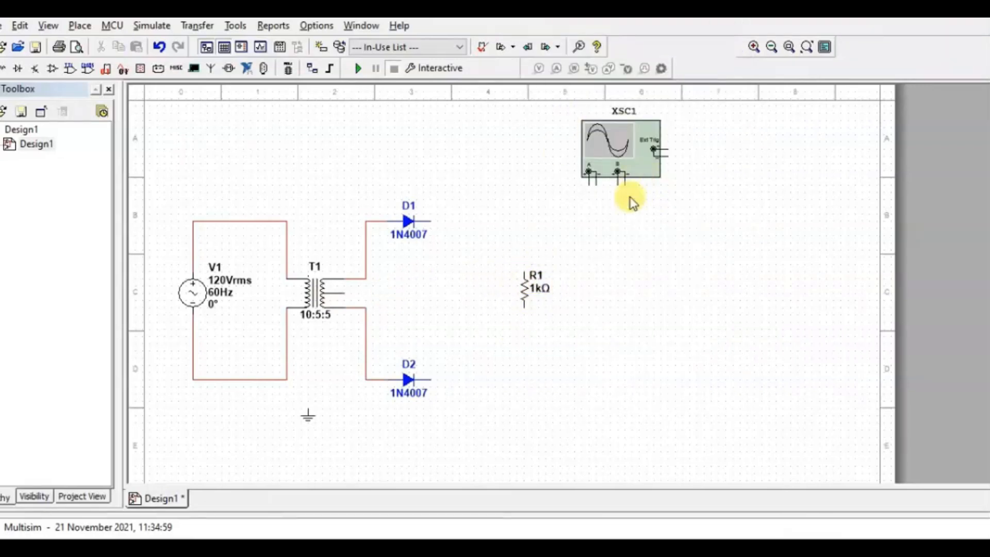
Join the cathodes of D1 and D2 and wire their junction to the positive terminal of oscilloscope channel B
left_click(431, 220)
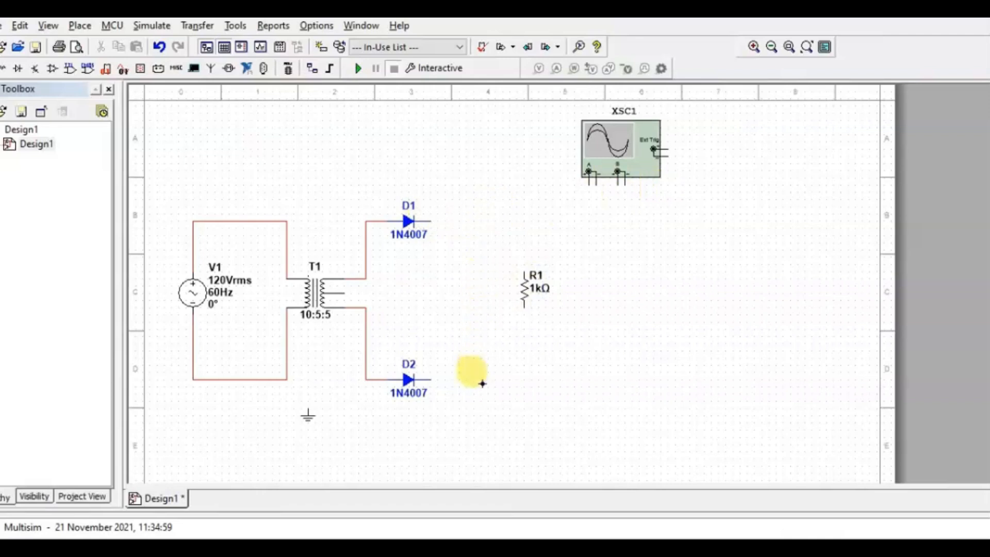
left_click(431, 380)
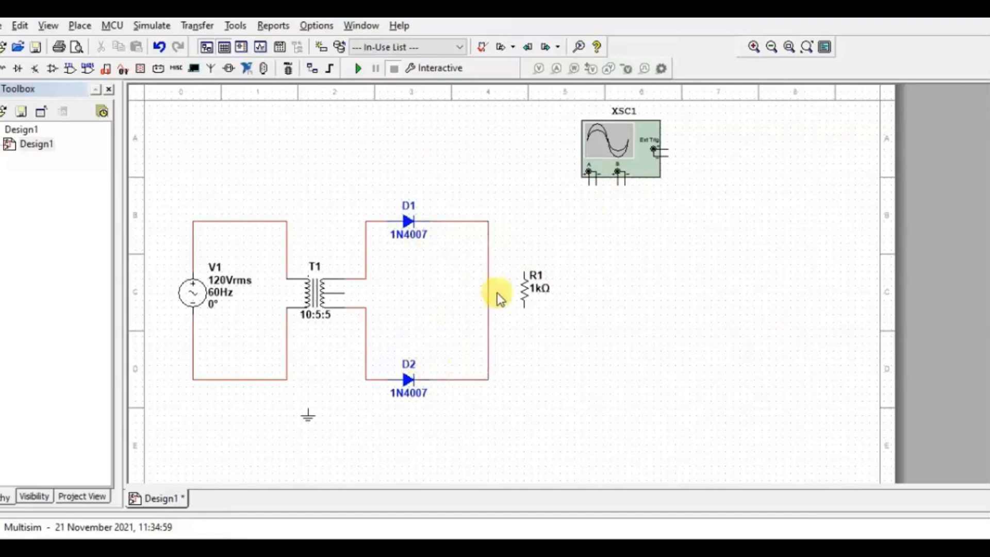
left_click(618, 185)
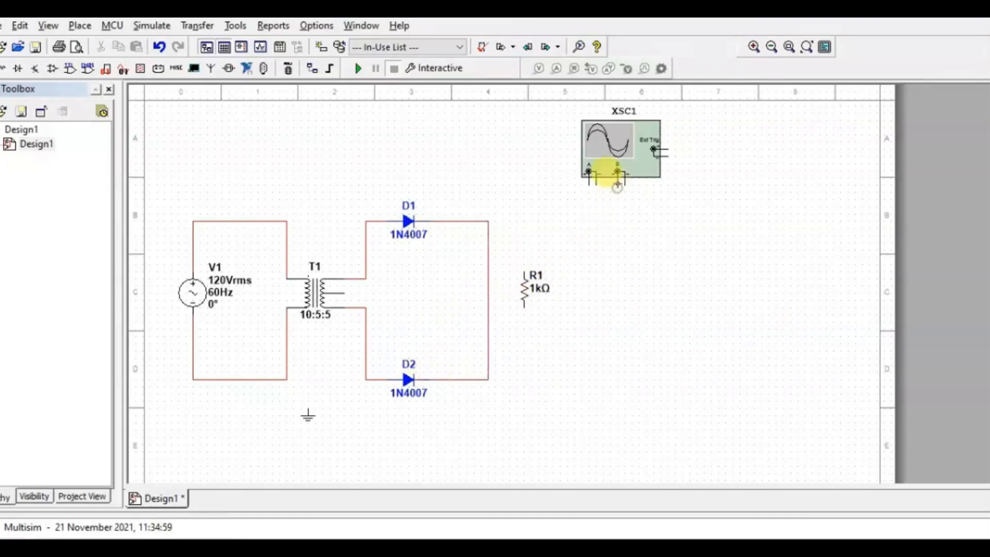
left_click(489, 222)
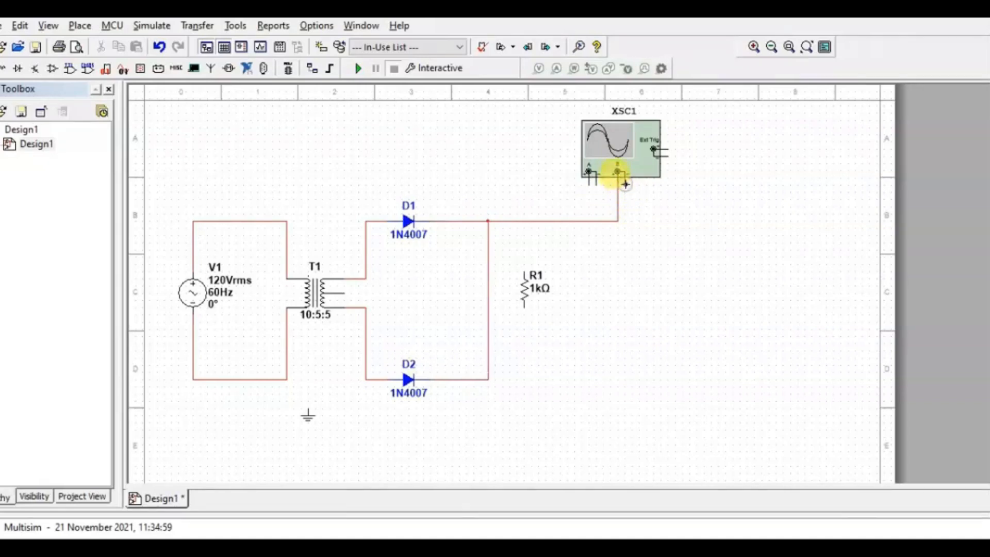
Wire the negative terminal of oscilloscope channel B to T1's secondary center tap, routing below R1
left_click(625, 183)
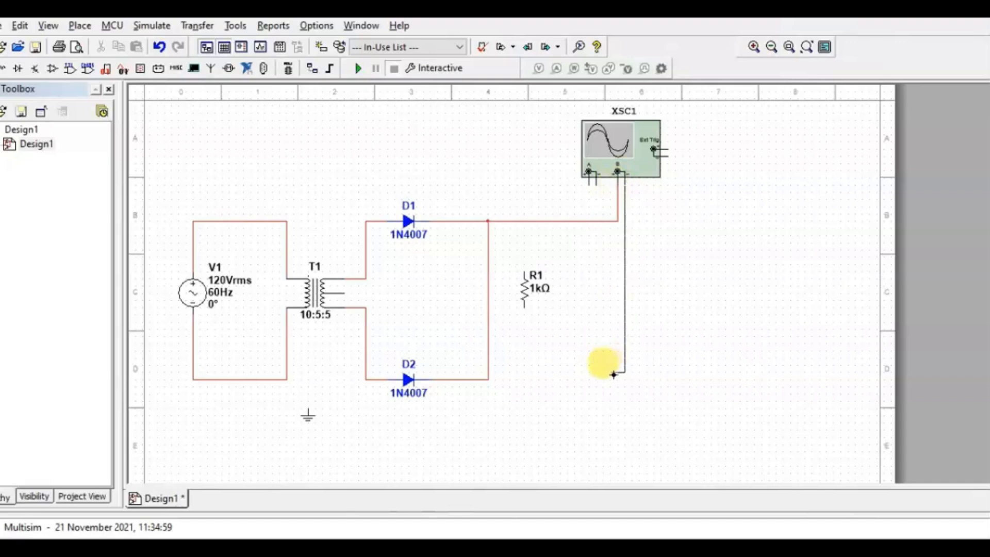
key("Escape")
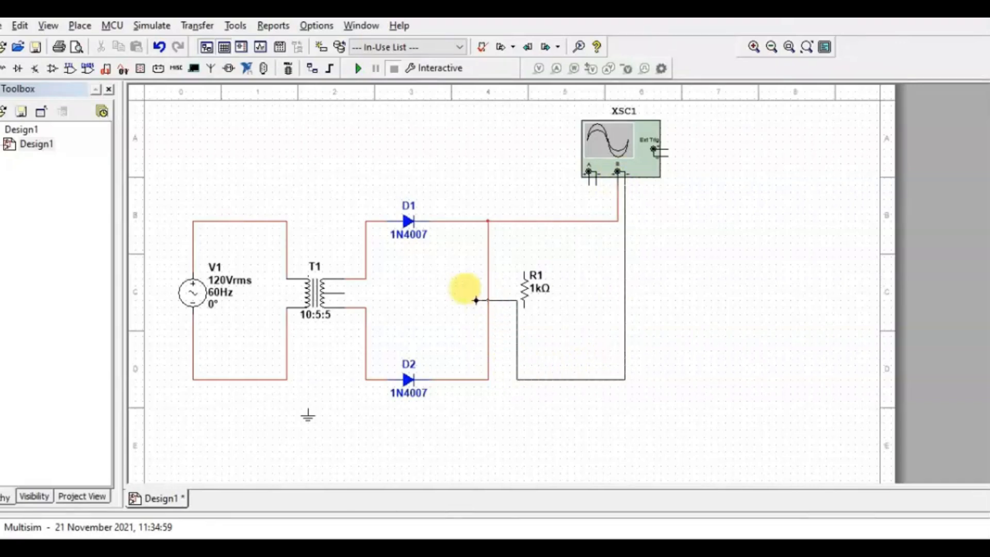
left_click(346, 294)
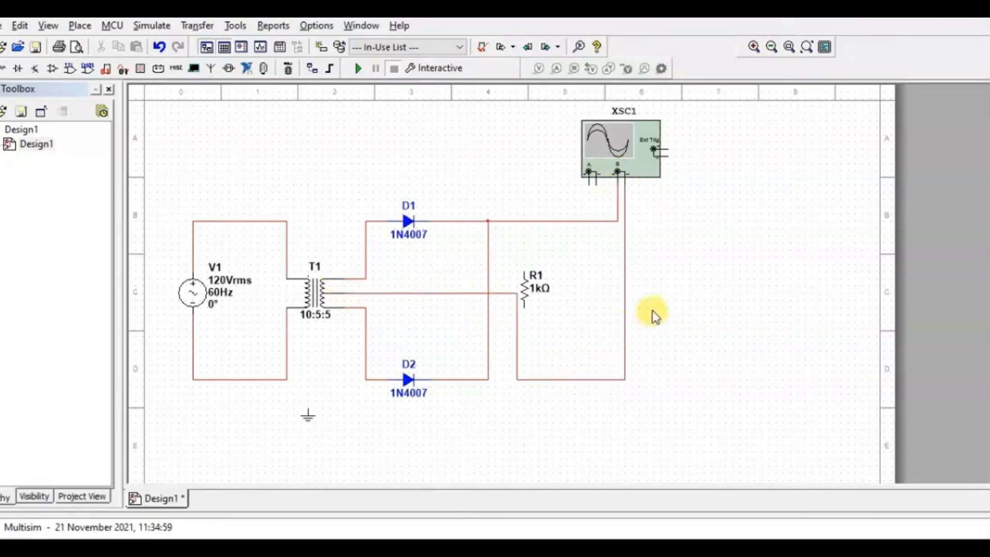
Shift R1 away from the center-tap wire and connect it between the diodes' cathode wire and the center-tap return wire
left_click(529, 289)
left_click_drag(555, 293, 557, 289)
left_click(587, 324)
left_click(554, 270)
left_click(552, 221)
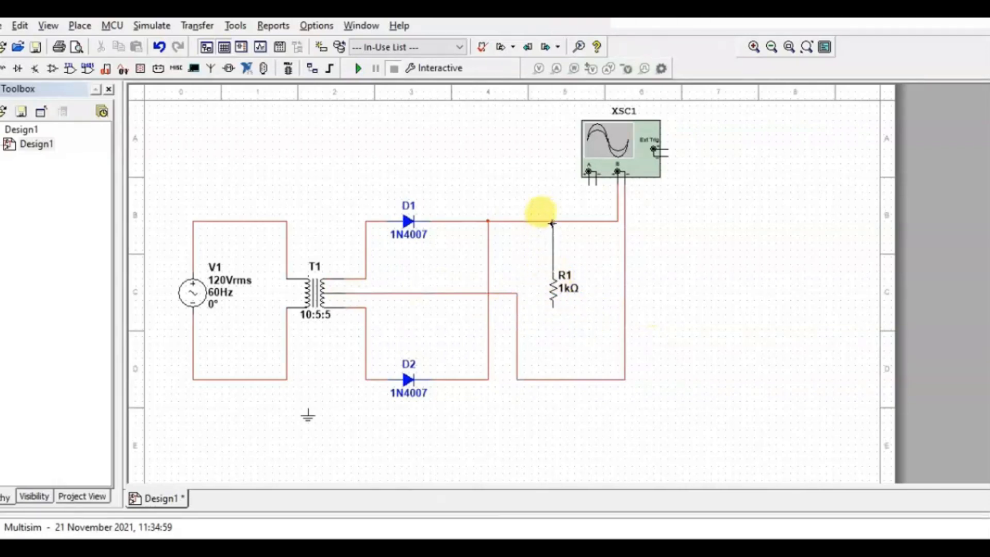
left_click_drag(553, 306, 555, 375)
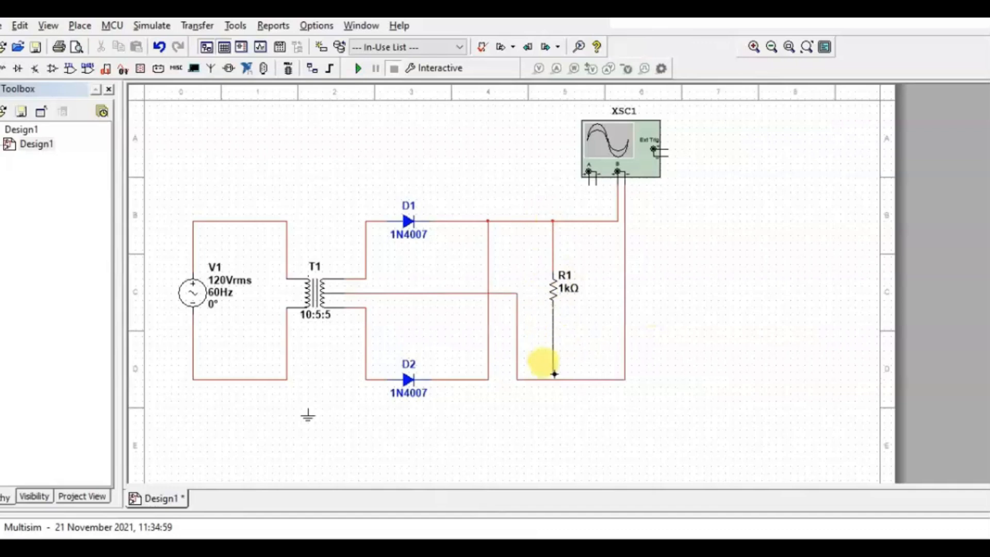
left_click(645, 428)
Relocate the ground symbol from below T1 to the center-tap return wire near R1 and connect it there
left_click(310, 415)
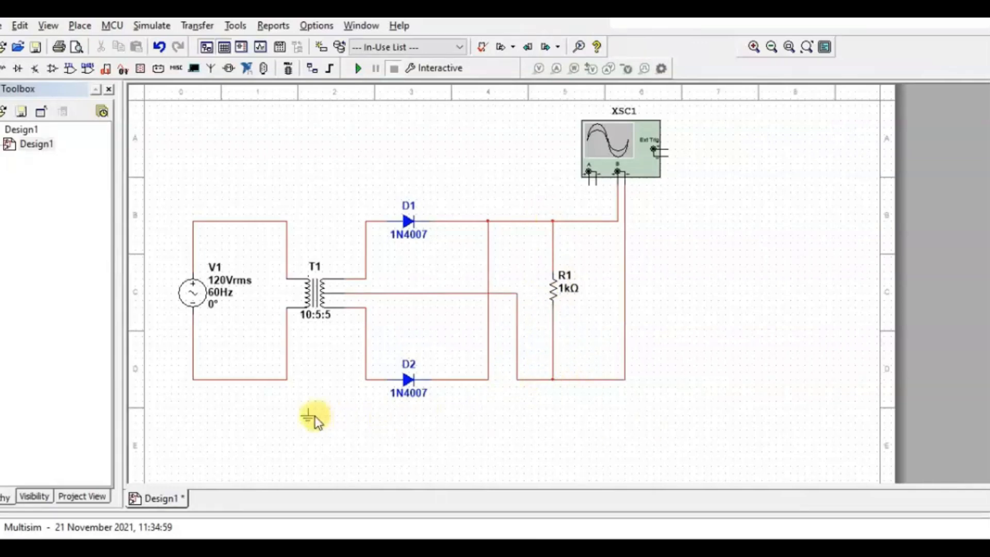
key("ctrl+c")
key("ctrl+v")
left_click_drag(415, 435, 531, 393)
left_click(696, 388)
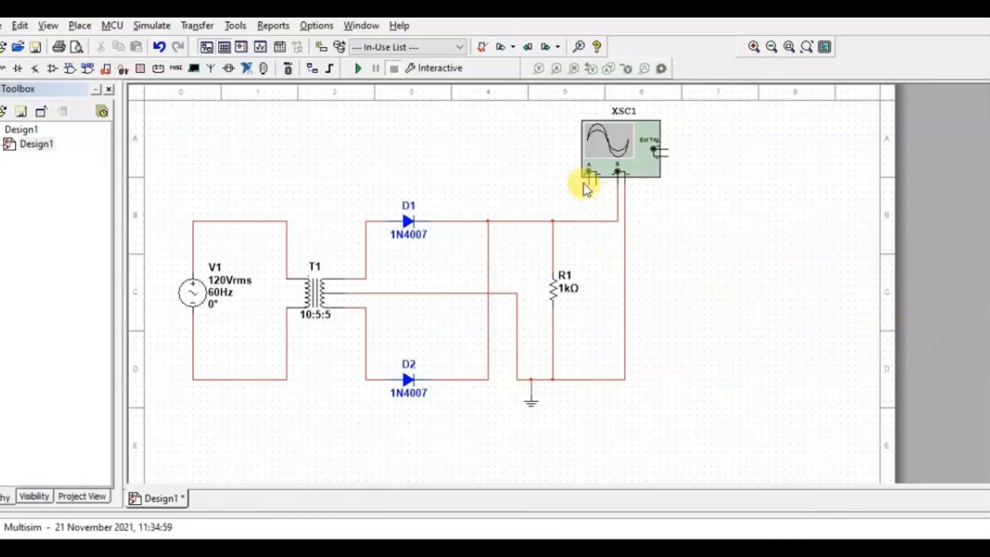
Wire oscilloscope channel A's positive terminal to V1's upper wire and its negative terminal to V1's lower wire
left_click_drag(588, 185, 272, 221)
left_click(598, 181)
left_click_drag(589, 171, 272, 379)
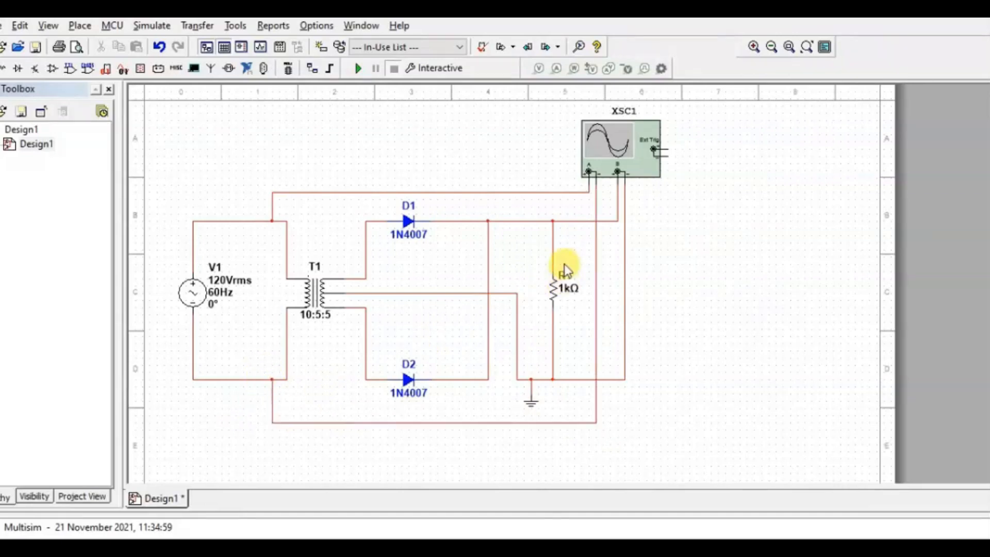
Set the color of the net joining the diode cathodes, R1 and oscilloscope channel B to dark blue
double_click(522, 222)
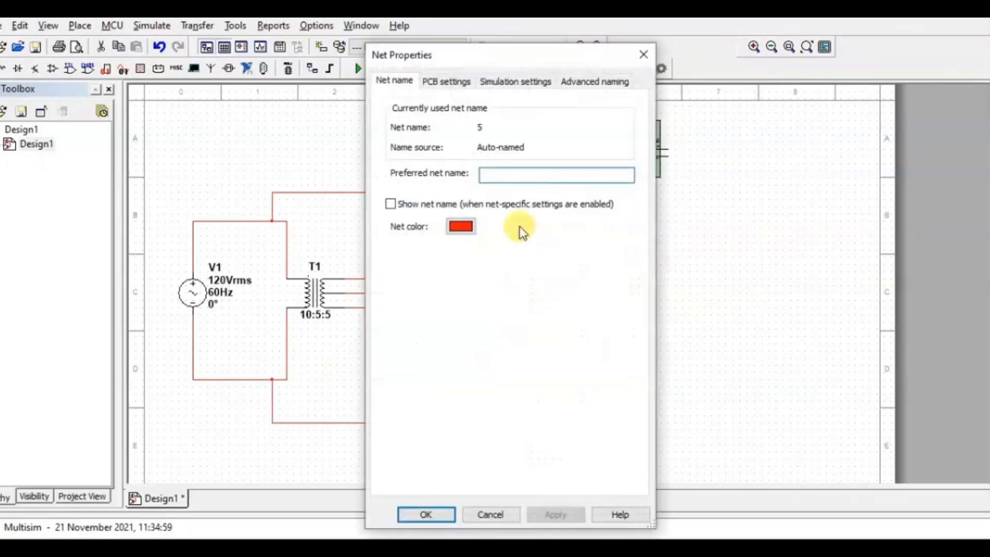
left_click(462, 228)
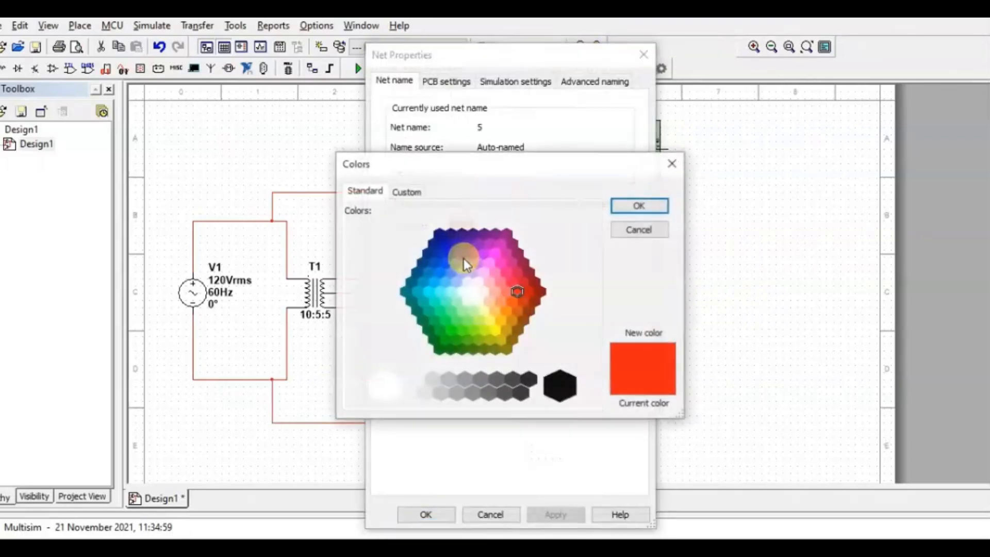
left_click(447, 239)
left_click(654, 207)
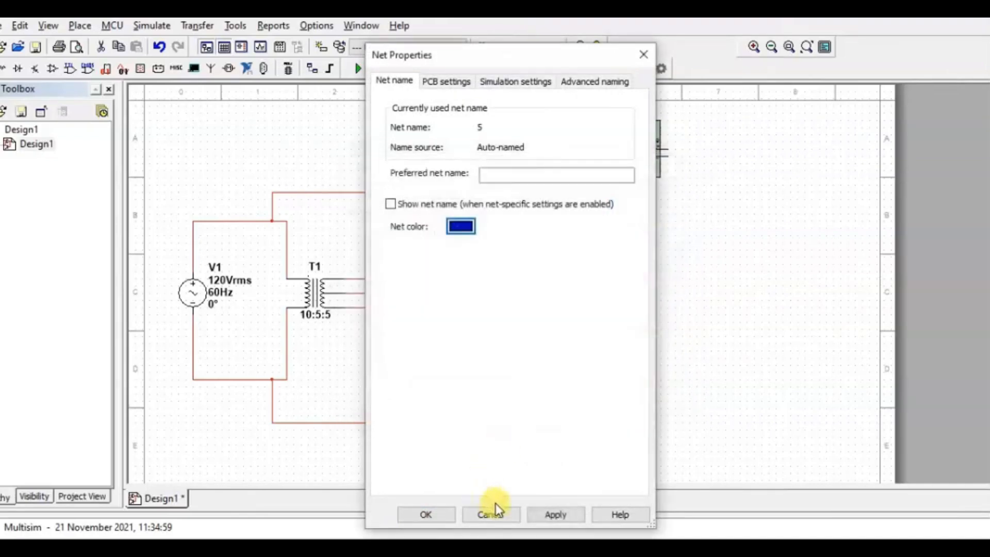
left_click(549, 512)
left_click(405, 514)
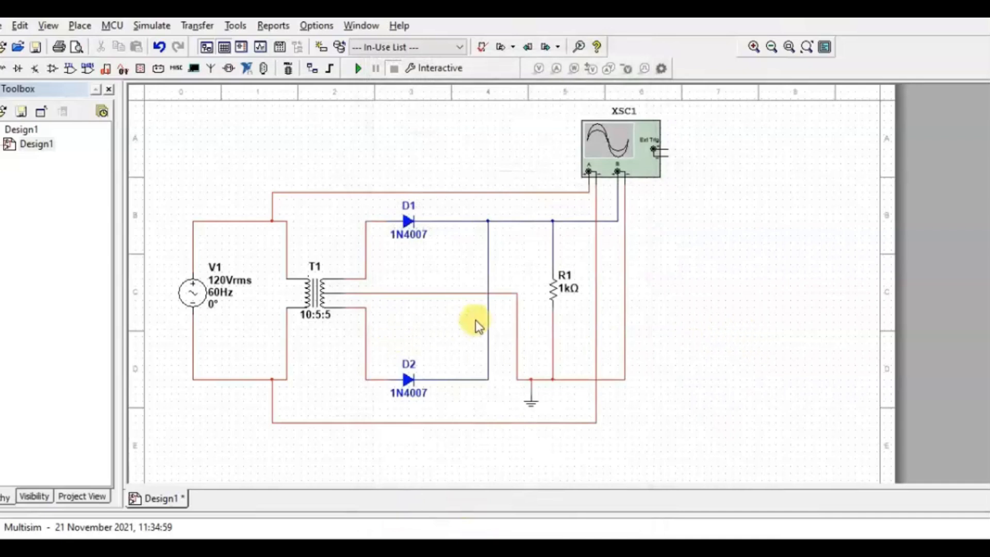
Set the resistance of R1 to 100 kΩ
double_click(553, 289)
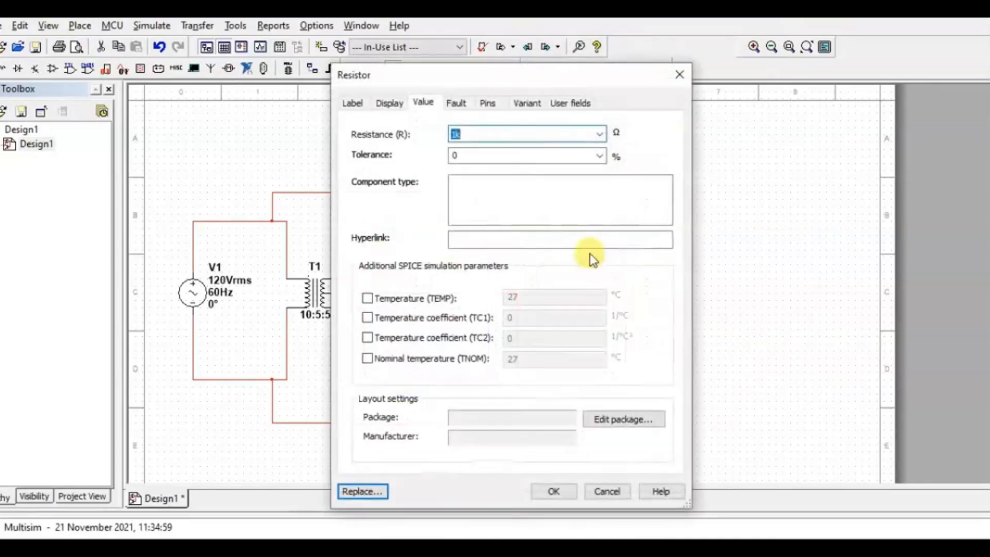
left_click(457, 134)
type("0")
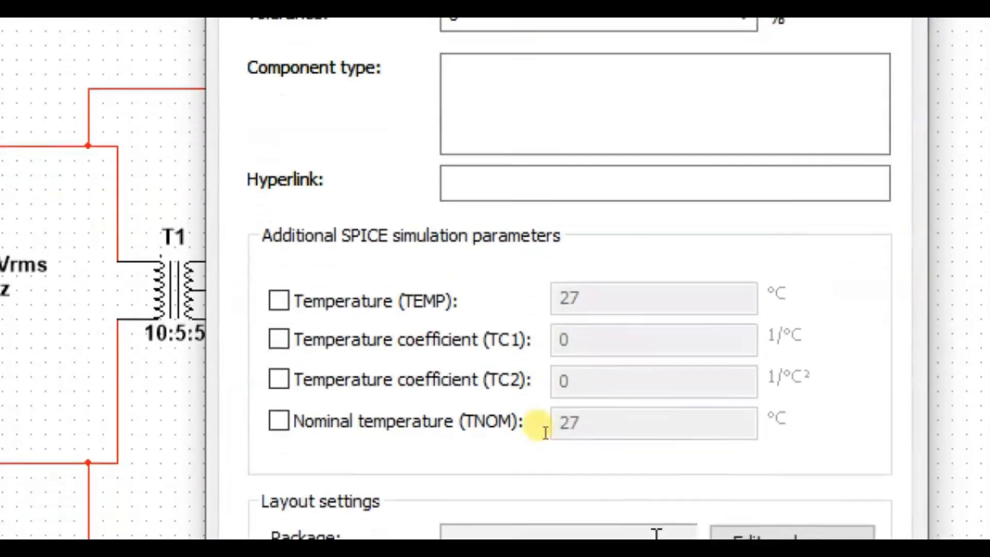
left_click(652, 525)
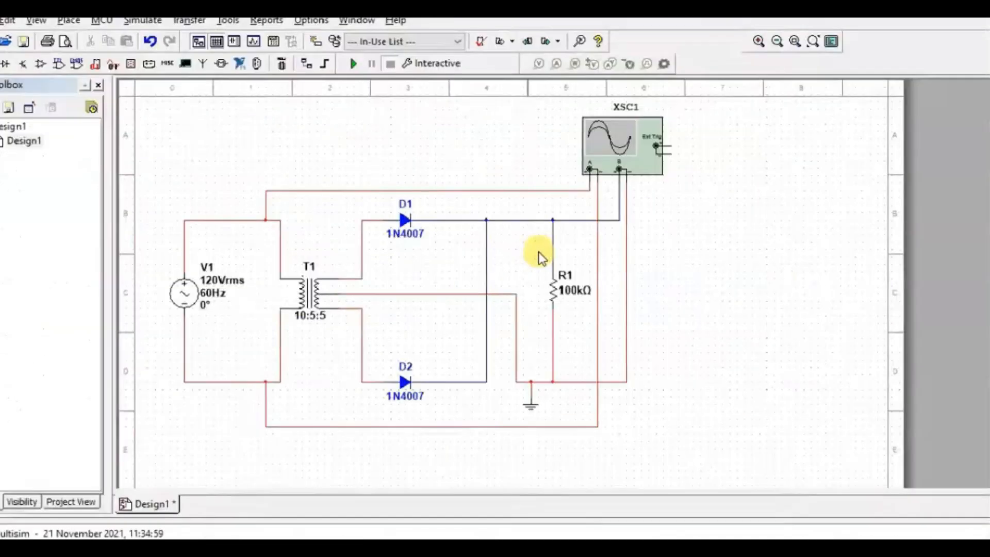
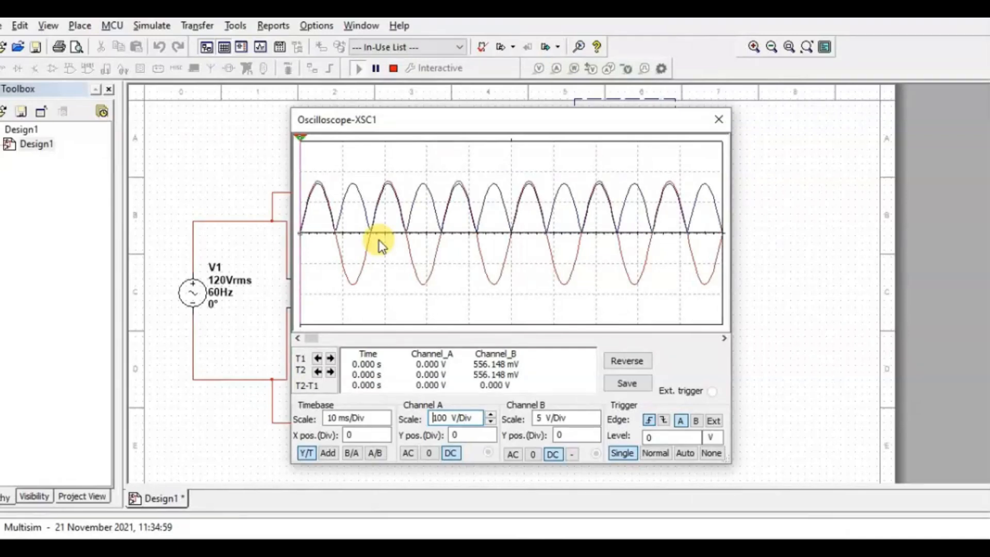
Close the oscilloscope display, stop the simulation, and shift XSC1 farther from R1
left_click(718, 121)
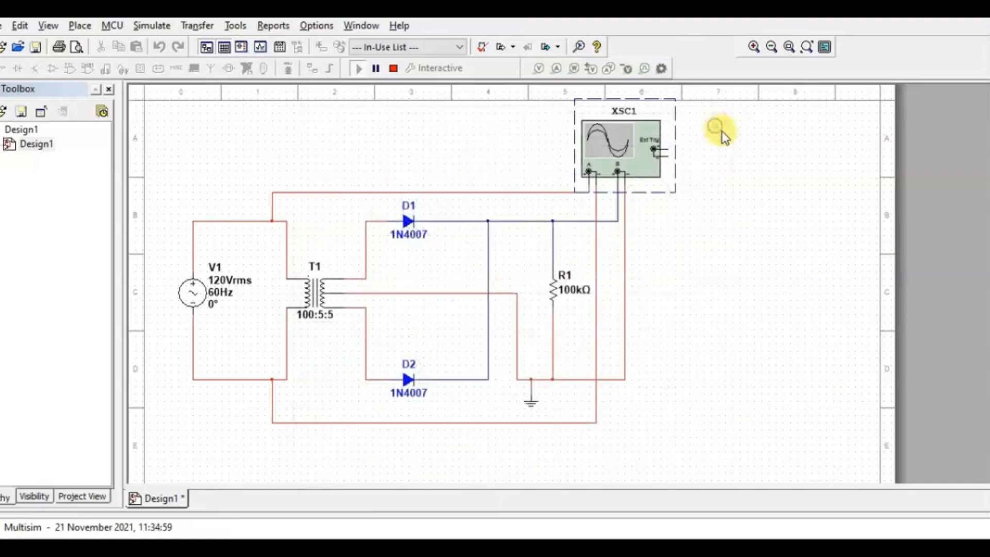
left_click(393, 68)
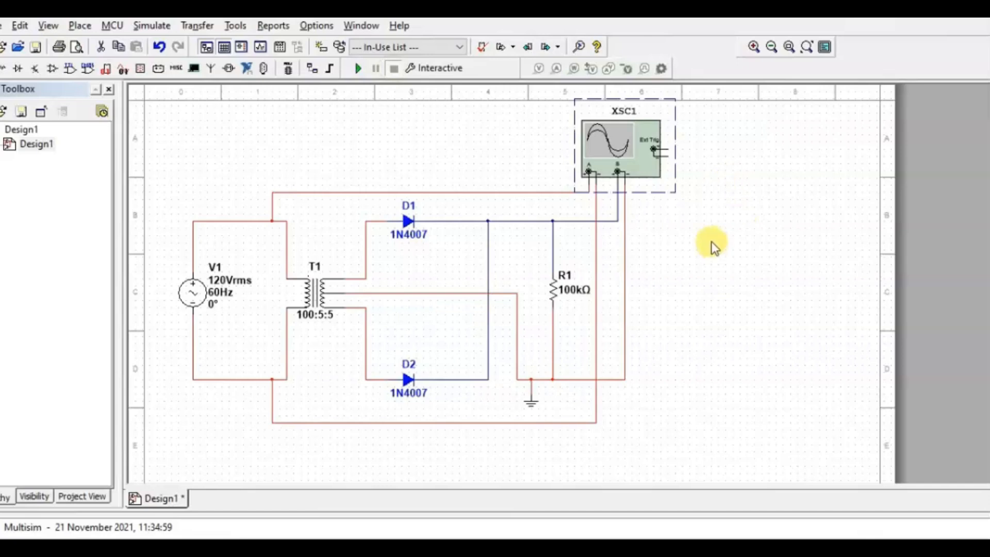
left_click_drag(619, 142, 647, 143)
left_click(805, 260)
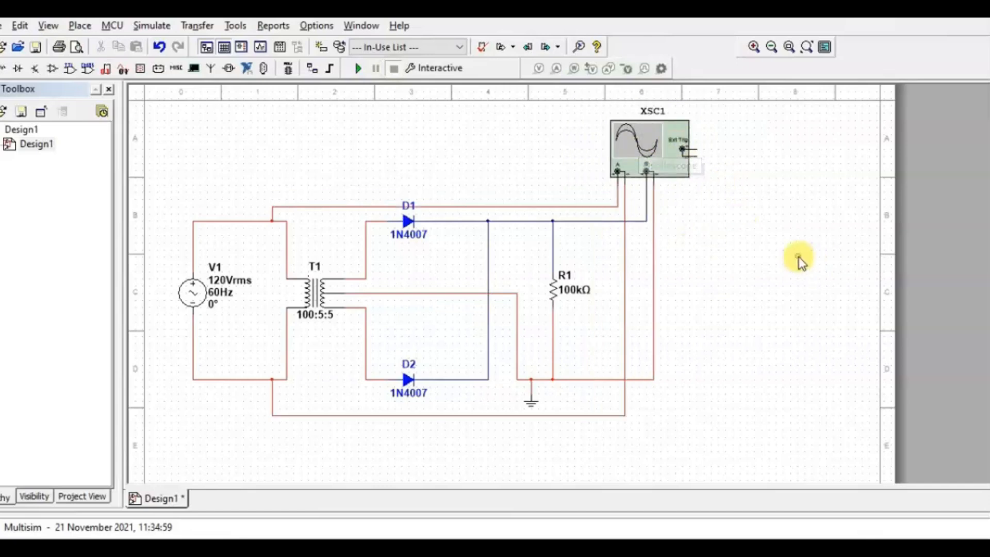
Place a 1 µF capacitor next to R1, moving XSC1 farther out to make room for it
left_click(5, 70)
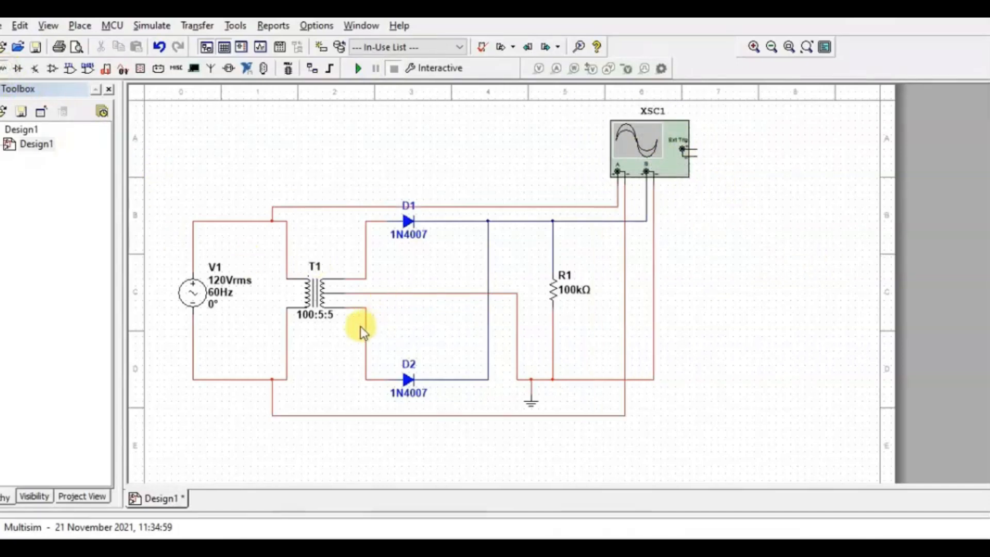
left_click(185, 430)
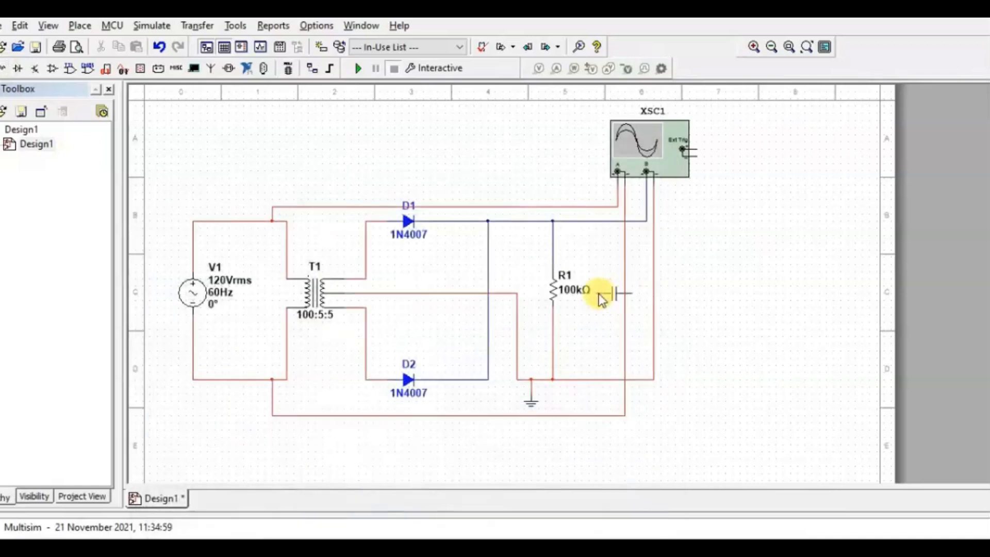
left_click(579, 250)
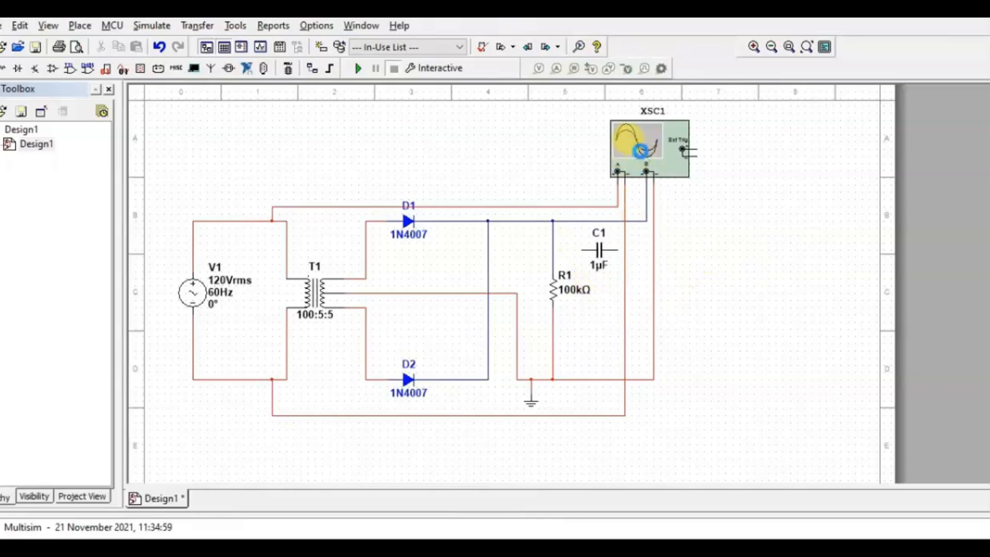
left_click(651, 158)
left_click_drag(644, 152, 679, 151)
left_click_drag(597, 250, 621, 289)
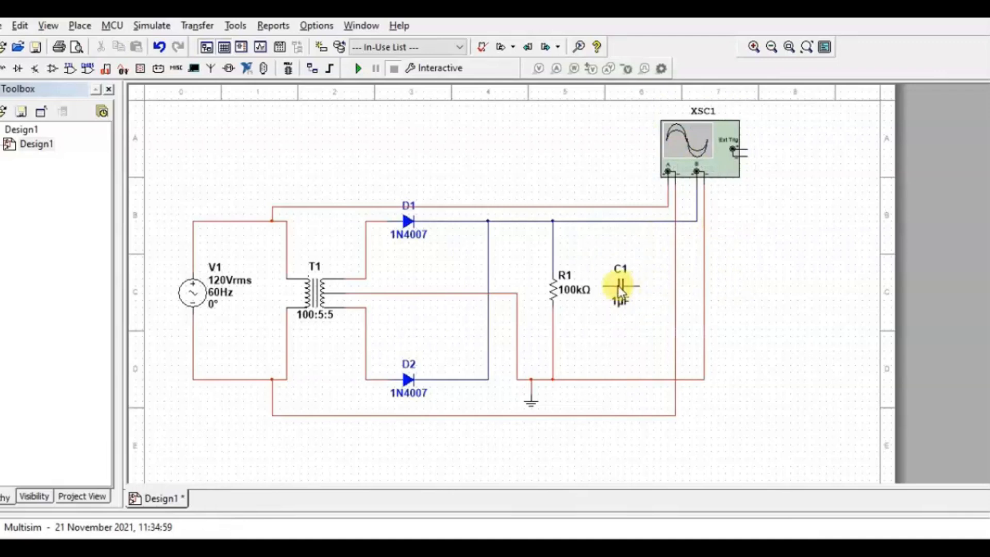
Rotate capacitor C1 by 90° and wire it in parallel with R1
right_click(618, 287)
left_click(657, 137)
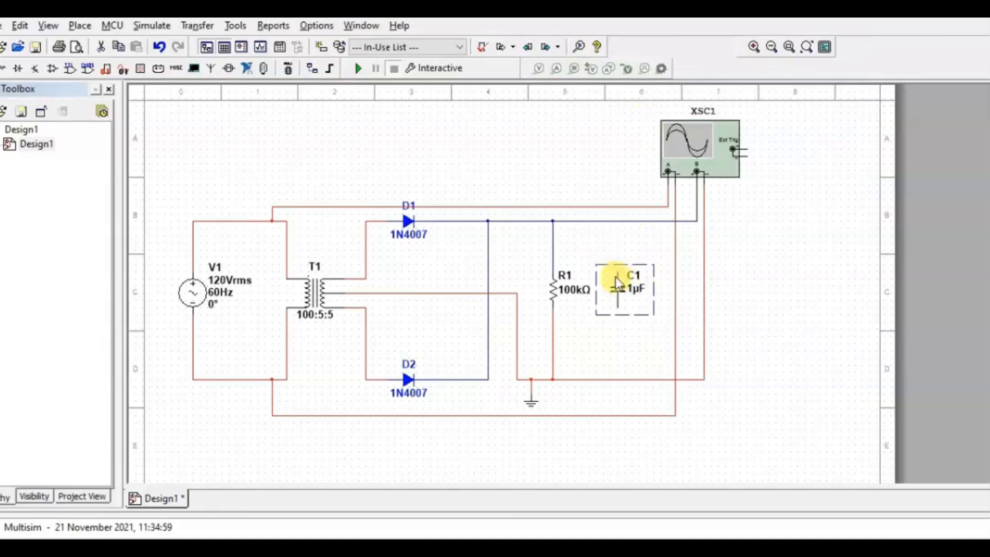
left_click_drag(617, 269, 617, 221)
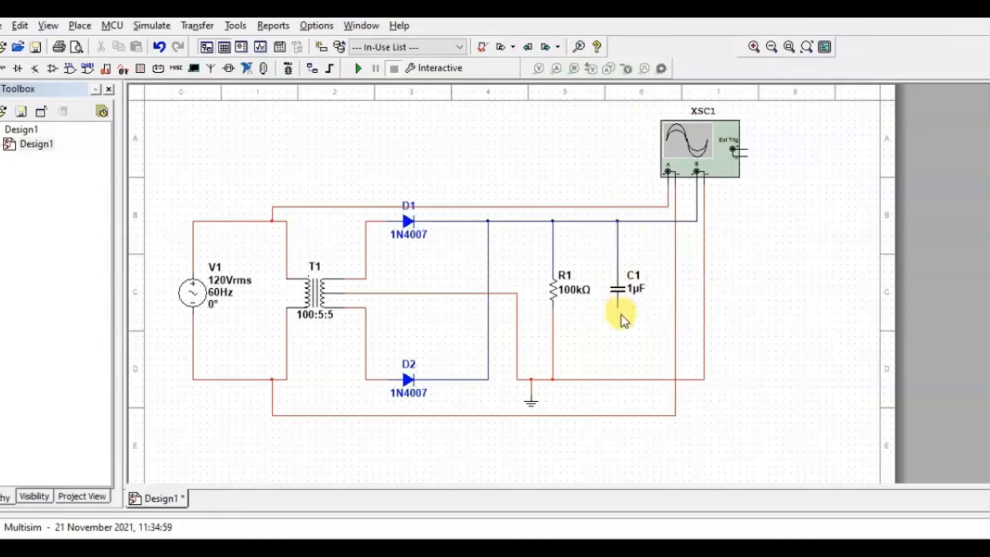
left_click(618, 378)
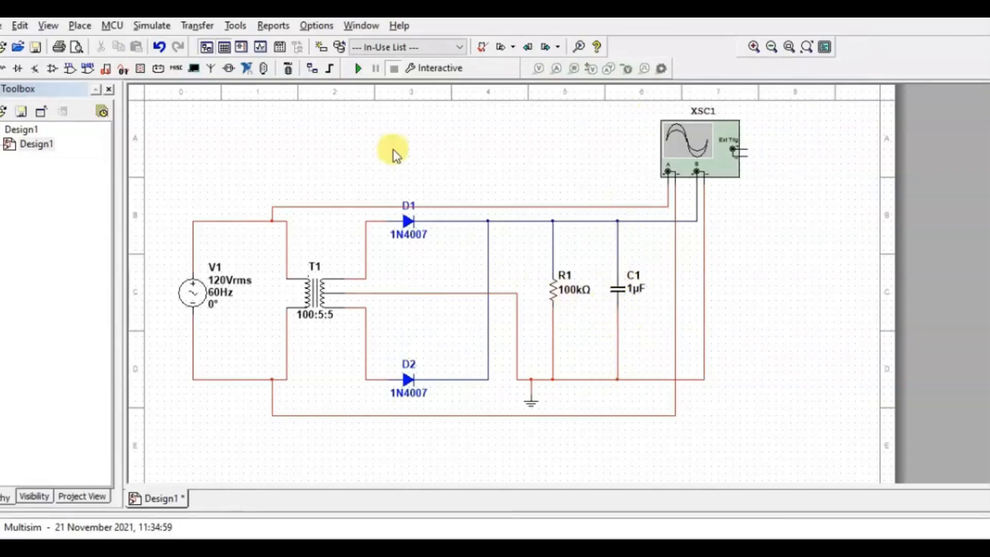
Run the simulation and open oscilloscope XSC1 to examine the filtered output
left_click(358, 69)
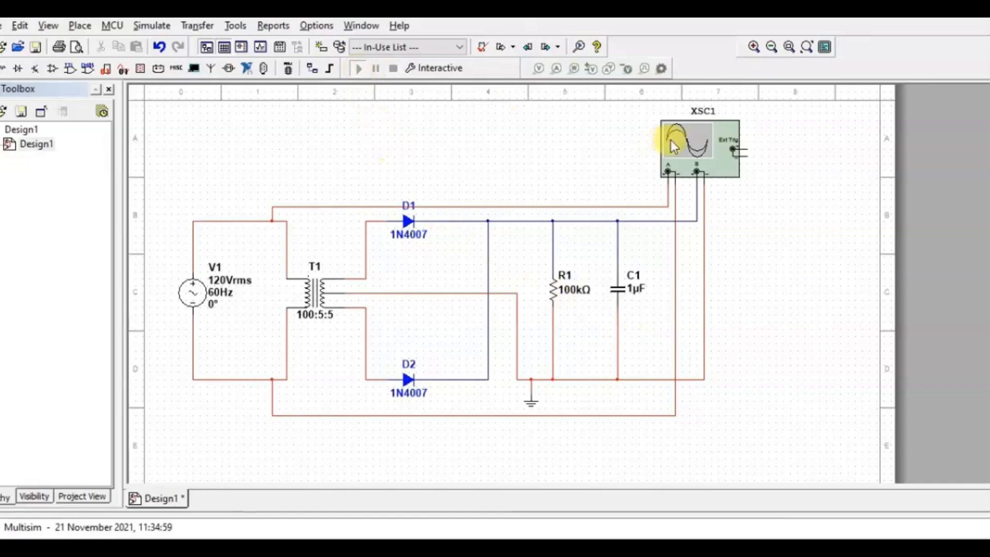
double_click(675, 139)
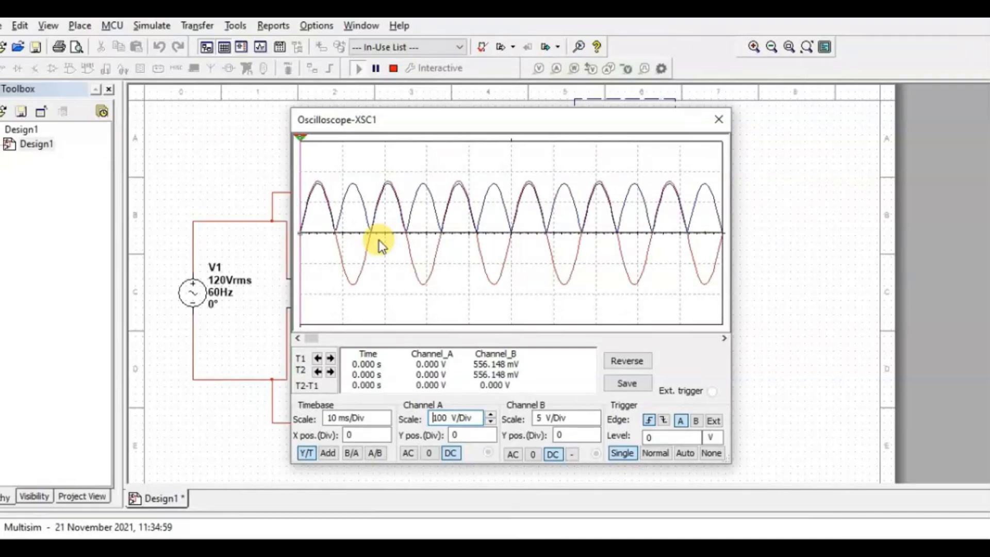
Close the oscilloscope window, stop the running simulation, and move XSC1 slightly away from the load resistor
left_click(718, 122)
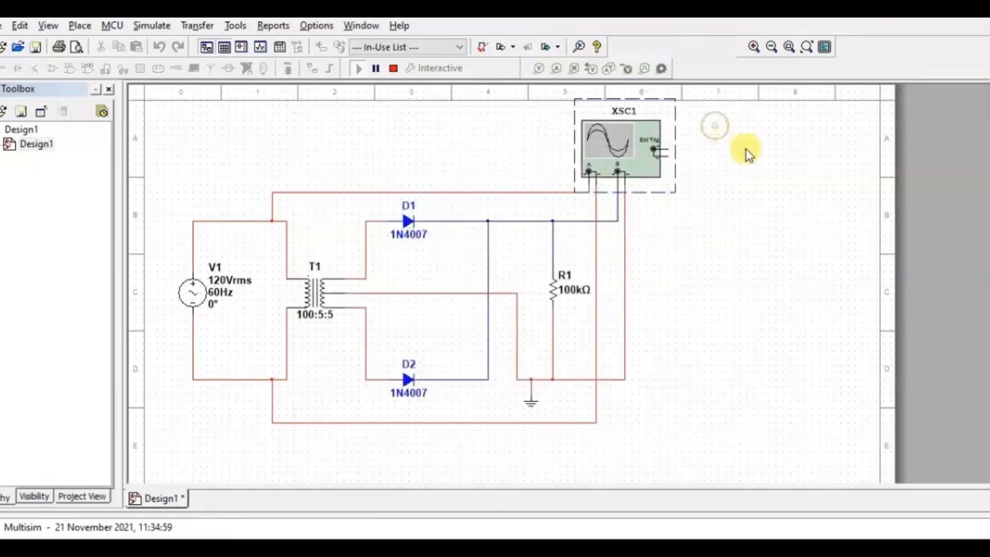
left_click(393, 69)
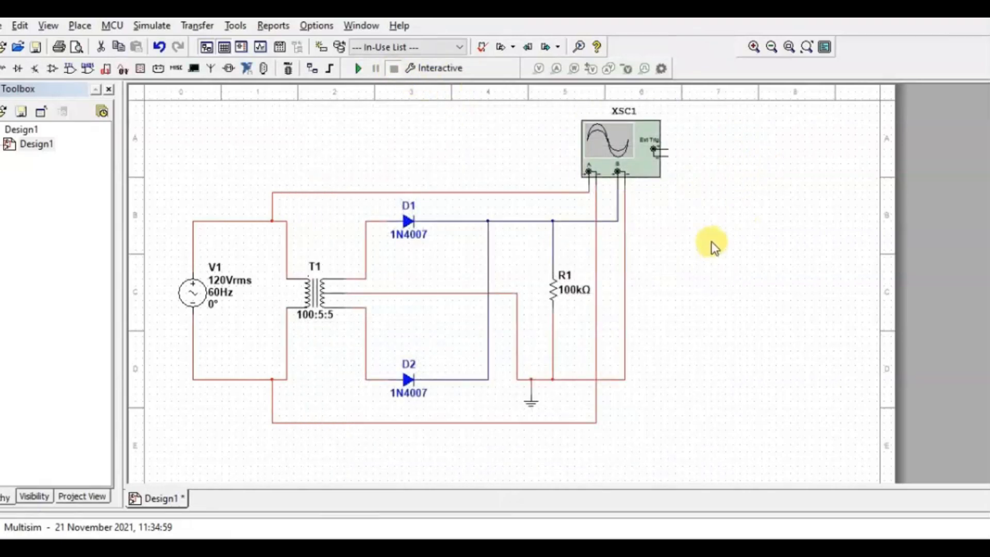
left_click_drag(621, 144, 650, 145)
left_click(774, 264)
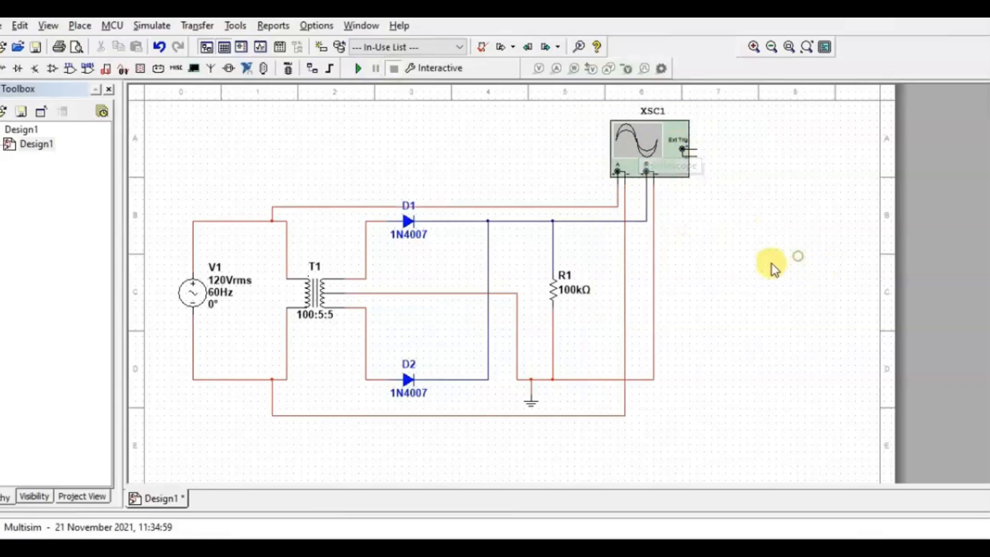
Add a 1 µF capacitor beside R1 and move XSC1 outward so that the capacitor has free space
key("ctrl+w")
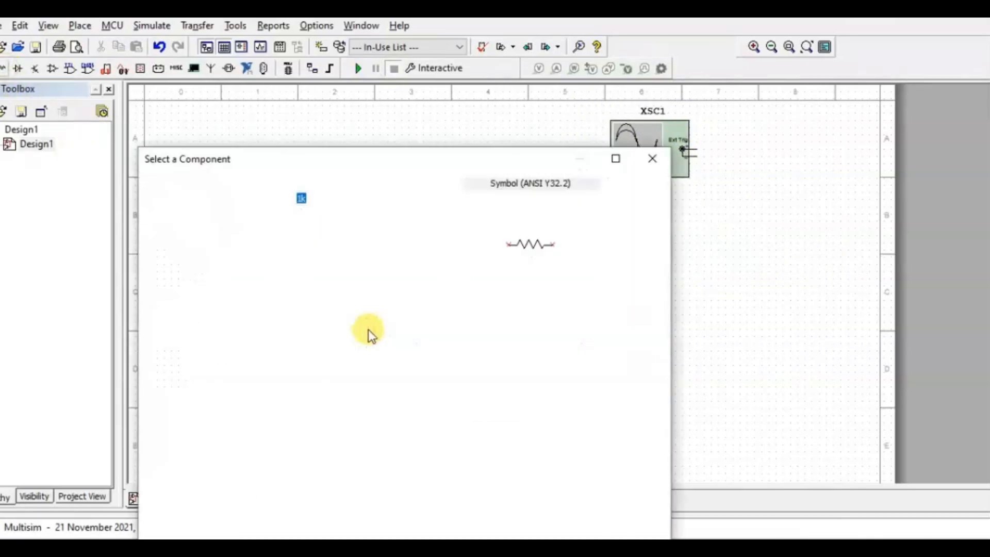
left_click(227, 431)
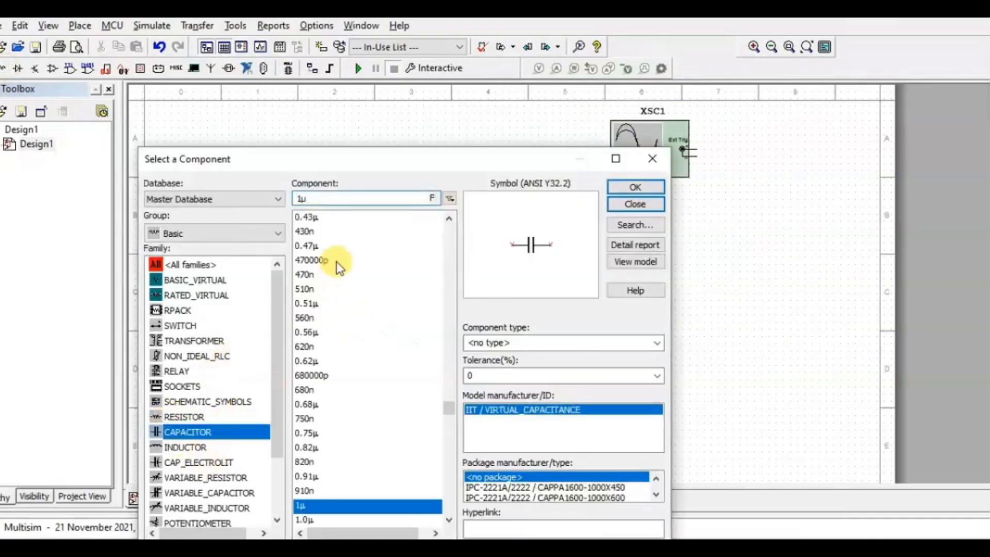
key("Return")
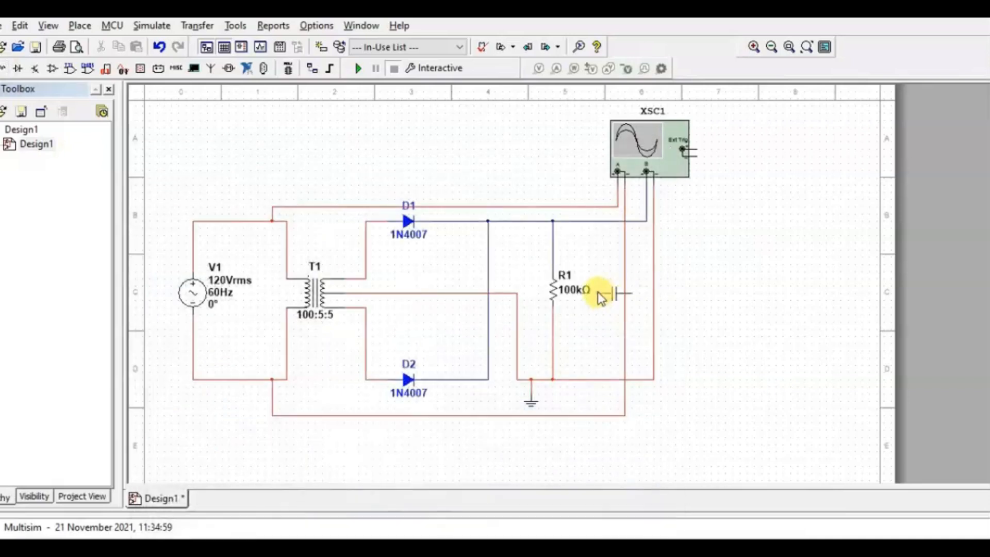
left_click(581, 252)
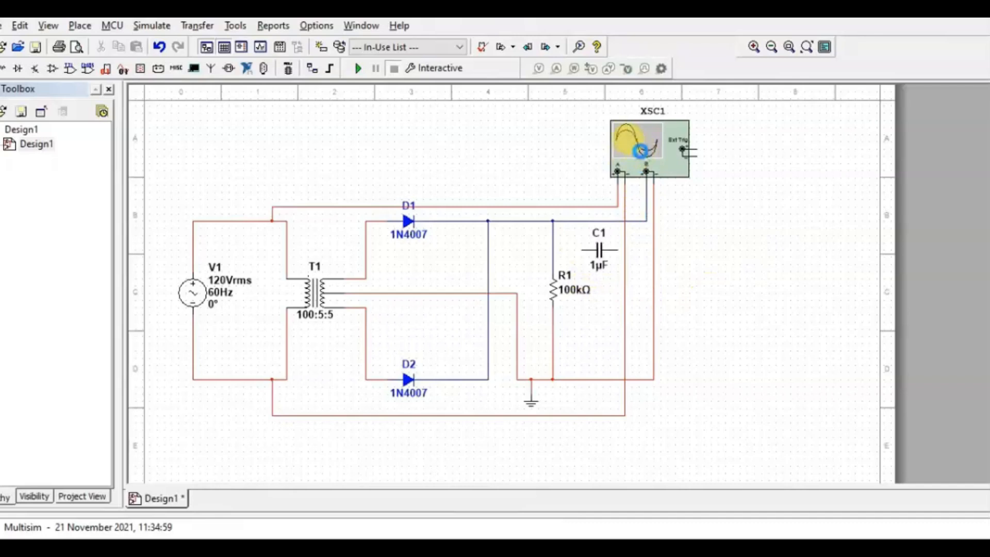
key("Escape")
left_click_drag(641, 151, 688, 155)
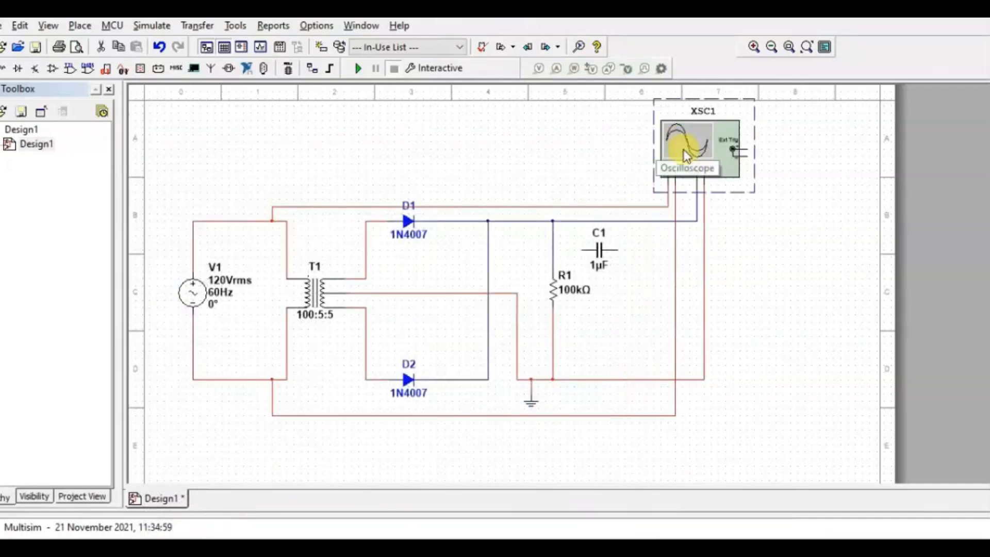
left_click_drag(597, 250, 624, 292)
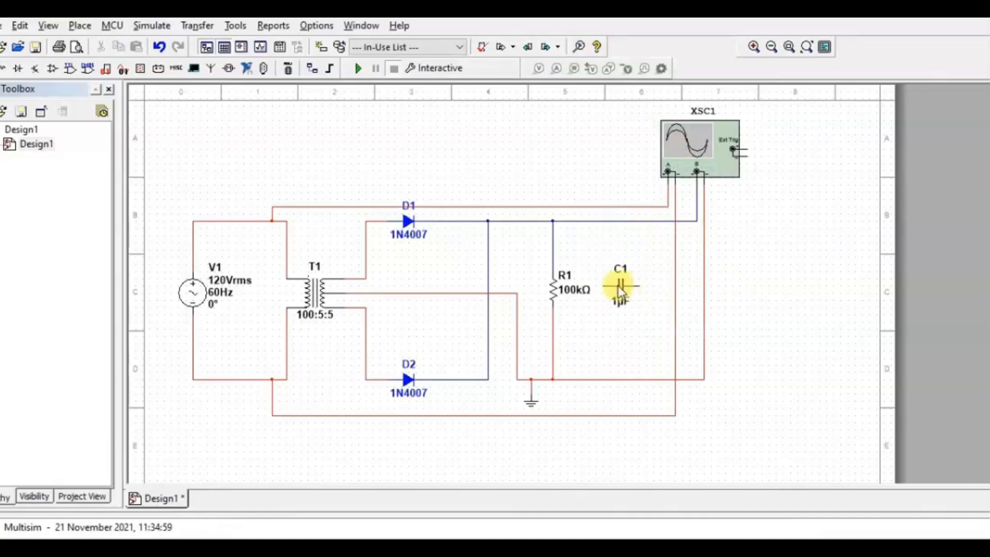
Rotate C1 90° to vertical and wire it between the blue output net and the grounded return wire
right_click(621, 296)
left_click(643, 137)
left_click(606, 258)
left_click(617, 270)
left_click(618, 221)
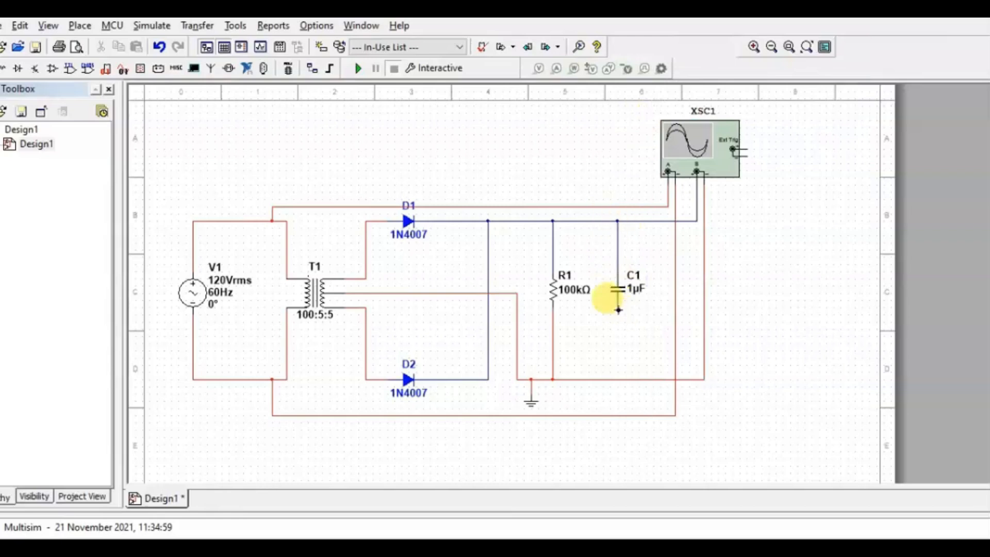
left_click(619, 378)
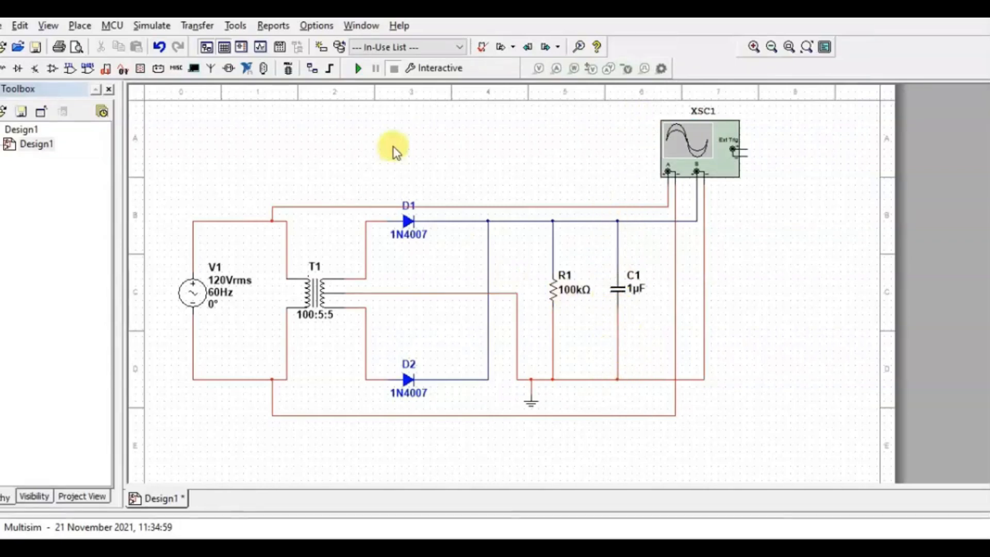
Start the simulation and display the XSC1 waveforms to compare the input with the capacitor-filtered output
left_click(358, 69)
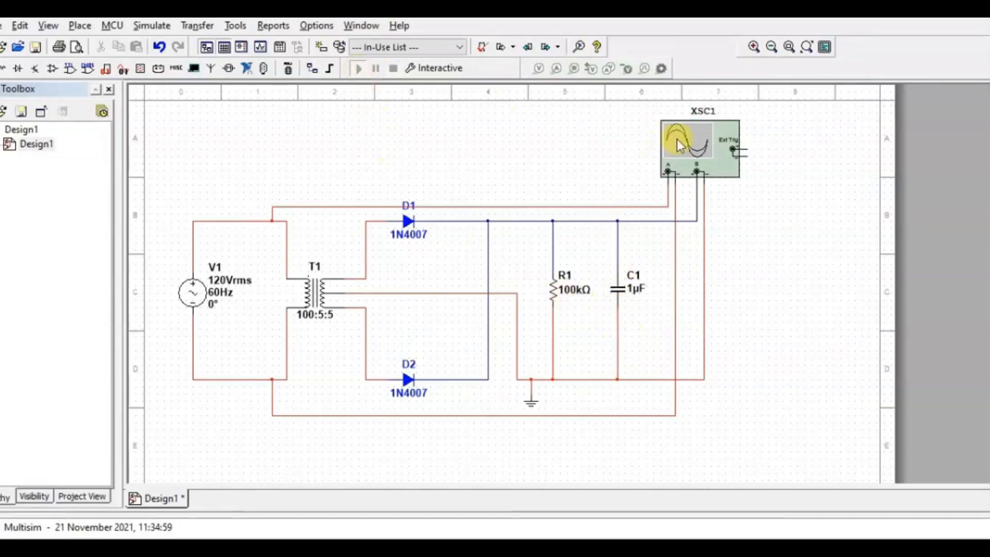
double_click(677, 139)
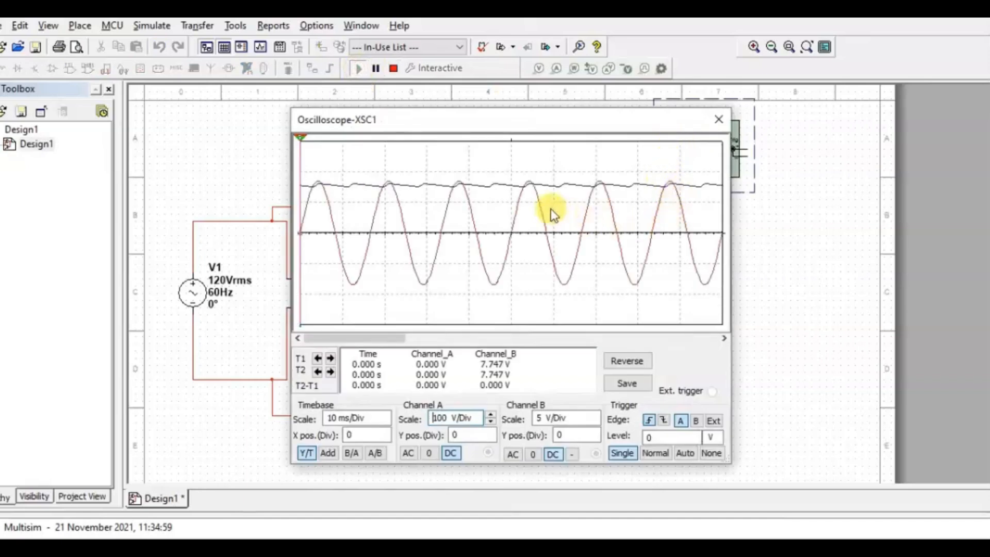